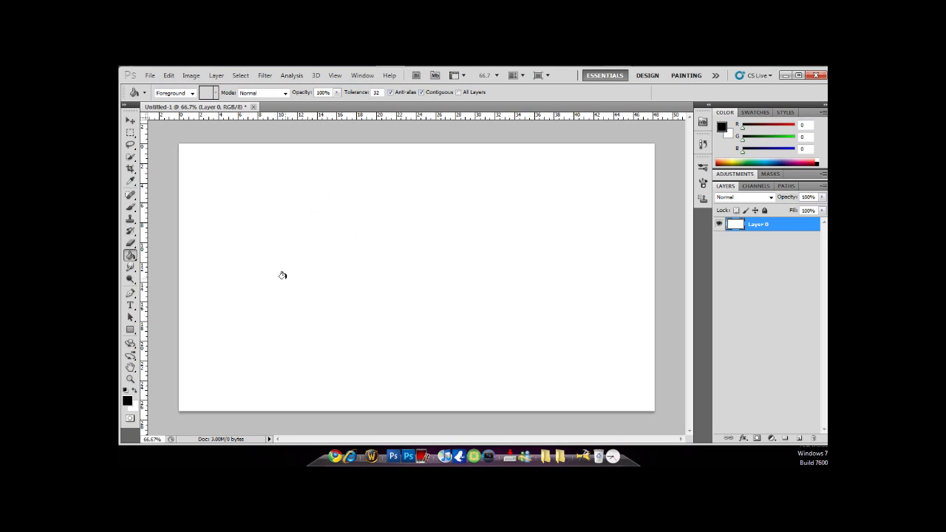
# Fill Layer 0 of the blank canvas with solid black using the Paint Bucket
pyautogui.click(337, 256)
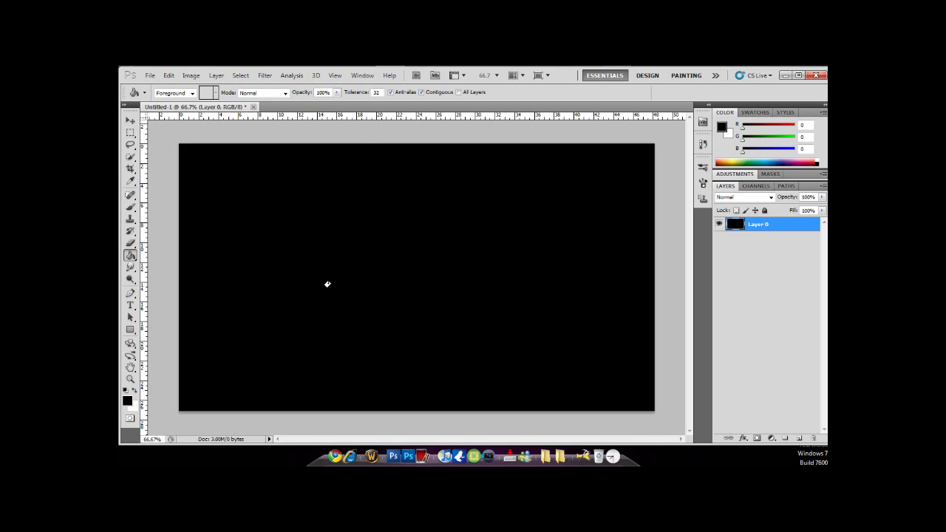
pyautogui.click(130, 120)
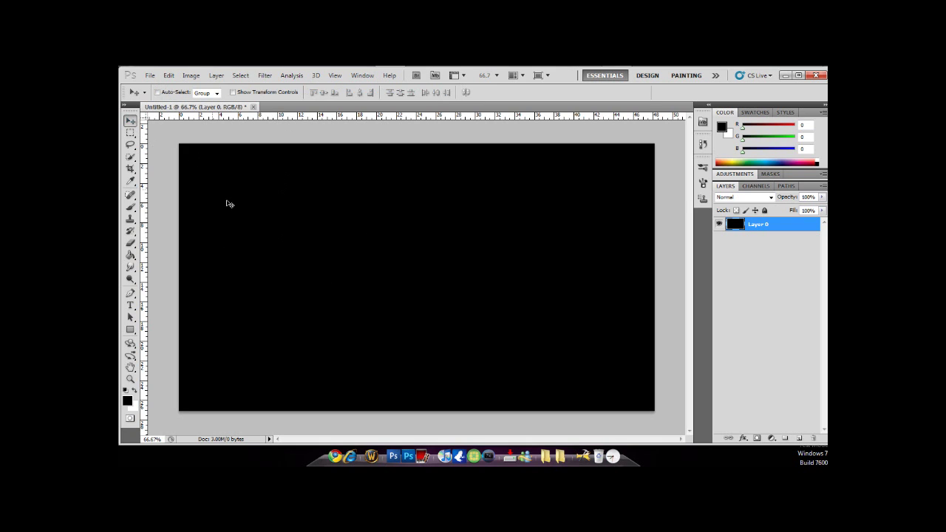
# Set up a soft round brush at 768 px with white as the painting colour
pyautogui.click(131, 207)
pyautogui.click(171, 94)
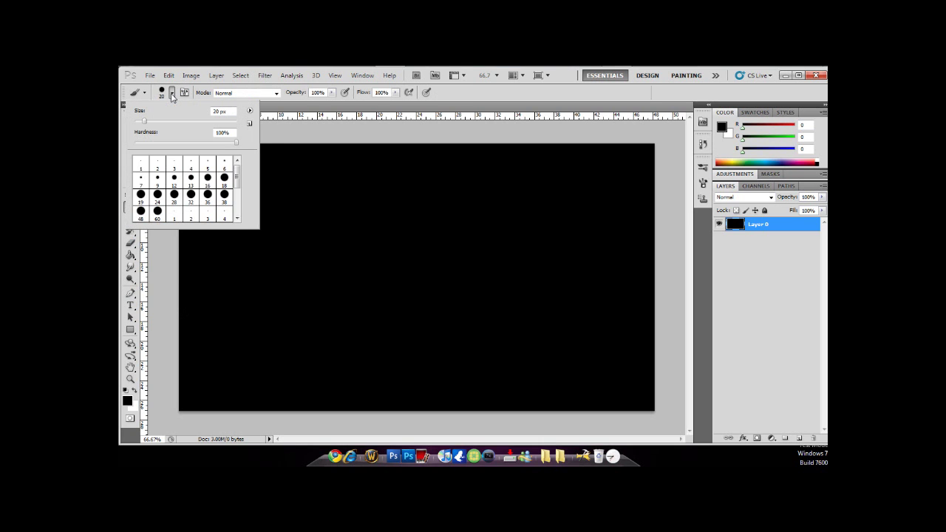
pyautogui.scroll(-4, 219, 213)
pyautogui.click(222, 198)
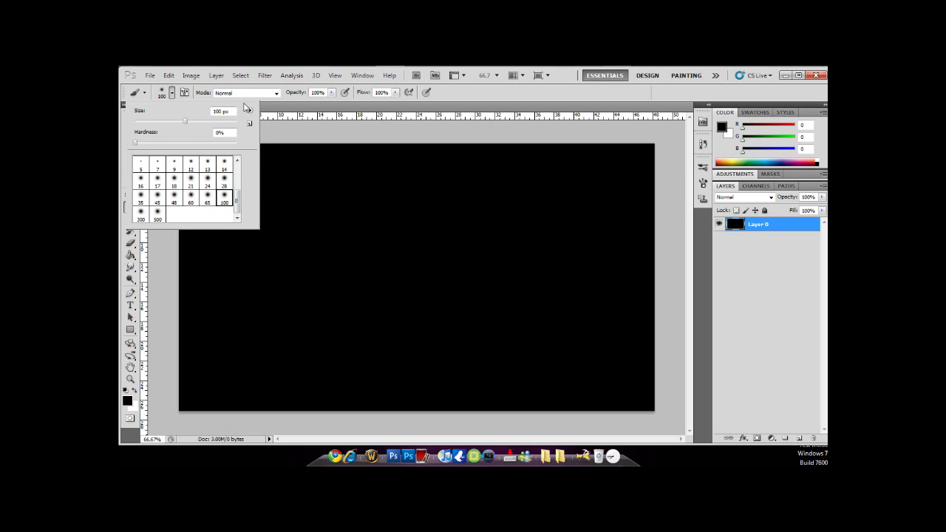
pyautogui.click(219, 110)
pyautogui.write('768')
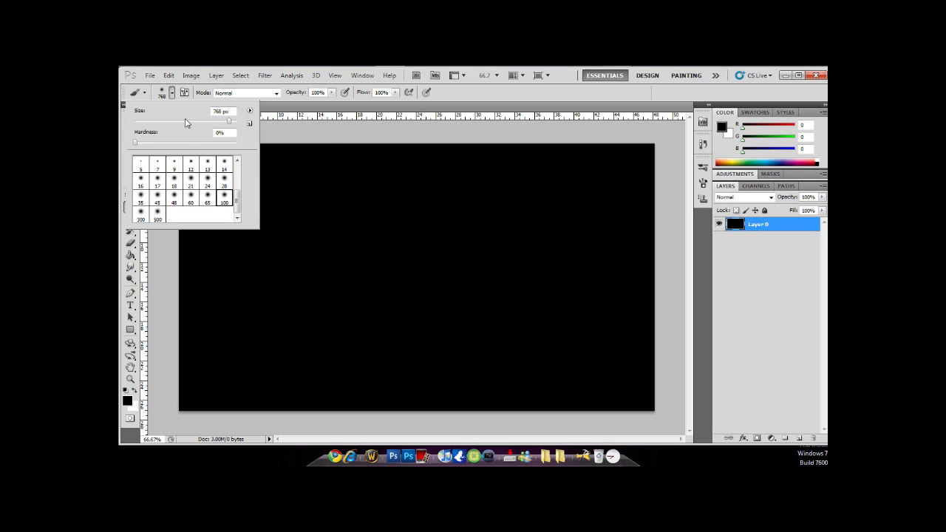
pyautogui.press('Return')
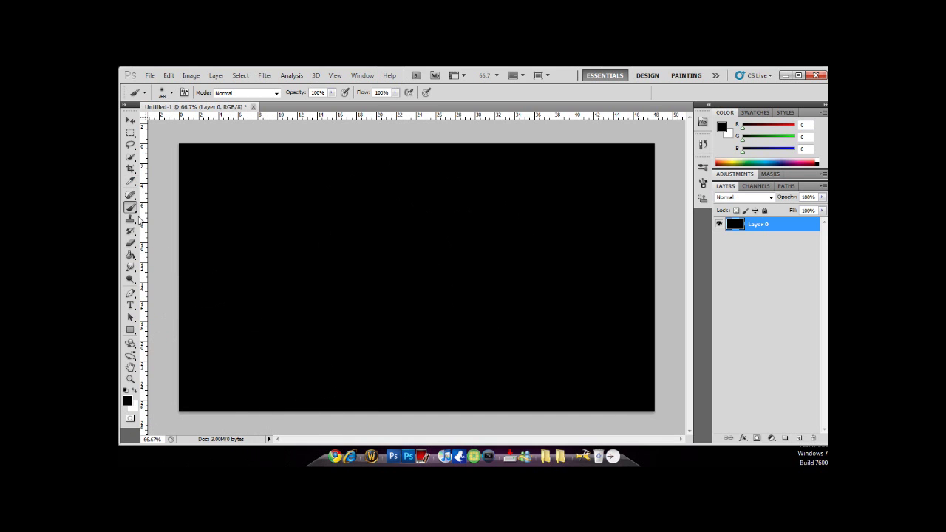
pyautogui.click(134, 390)
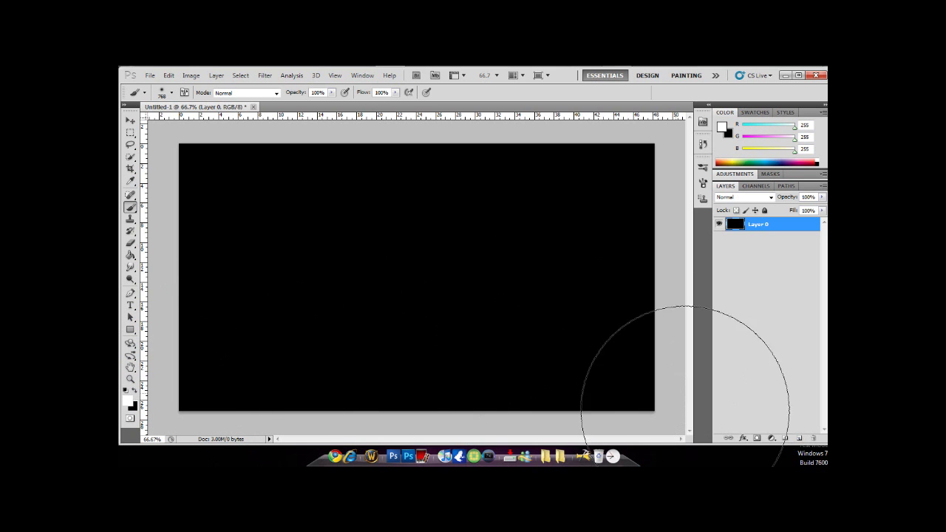
# On a new Layer 1, paint one soft white dab and centre it horizontally on the canvas
pyautogui.click(798, 438)
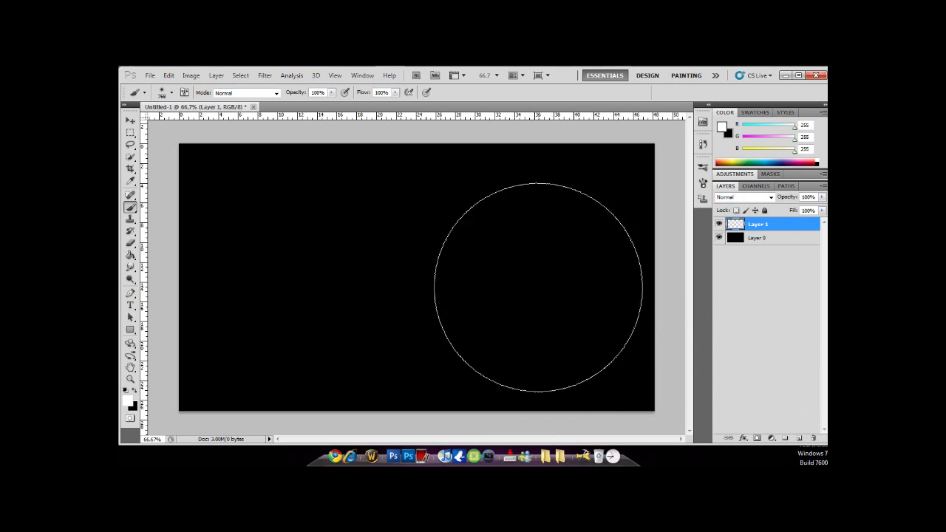
pyautogui.click(378, 264)
pyautogui.click(130, 122)
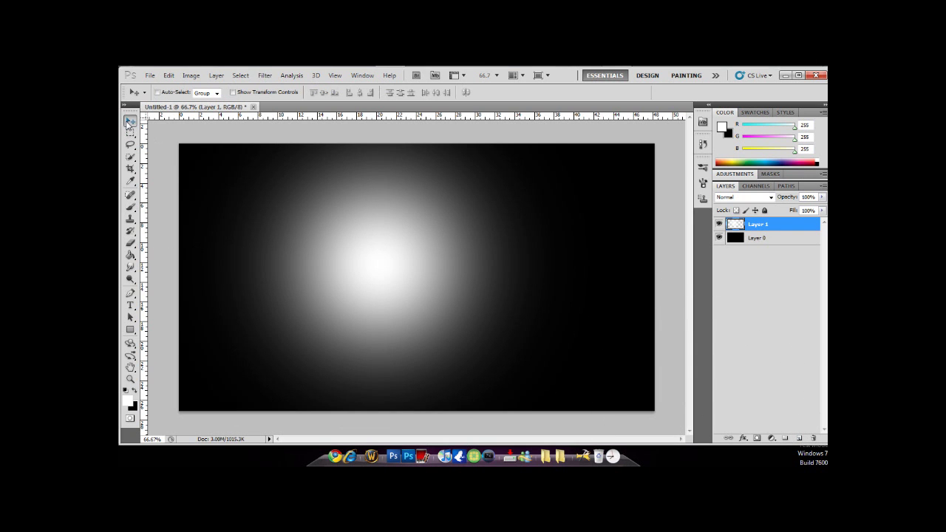
pyautogui.hotkey('ctrl', 'a')
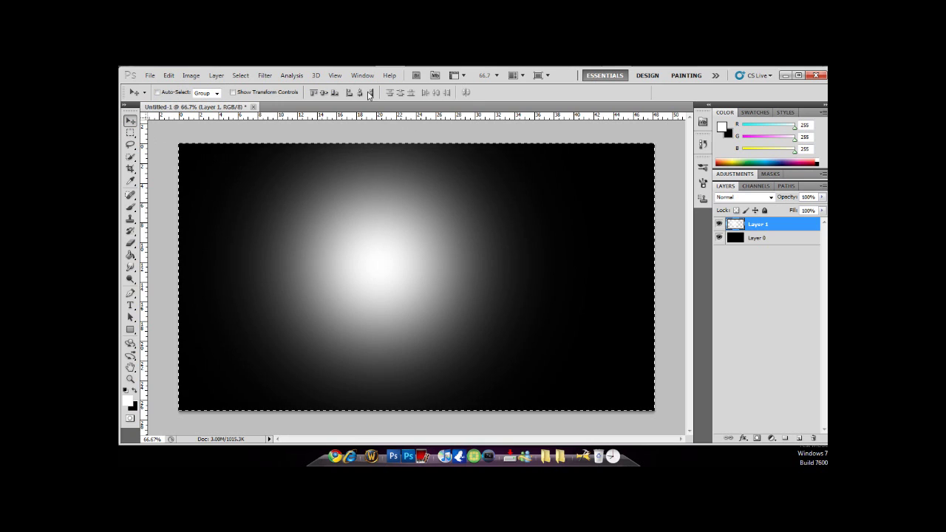
pyautogui.click(369, 93)
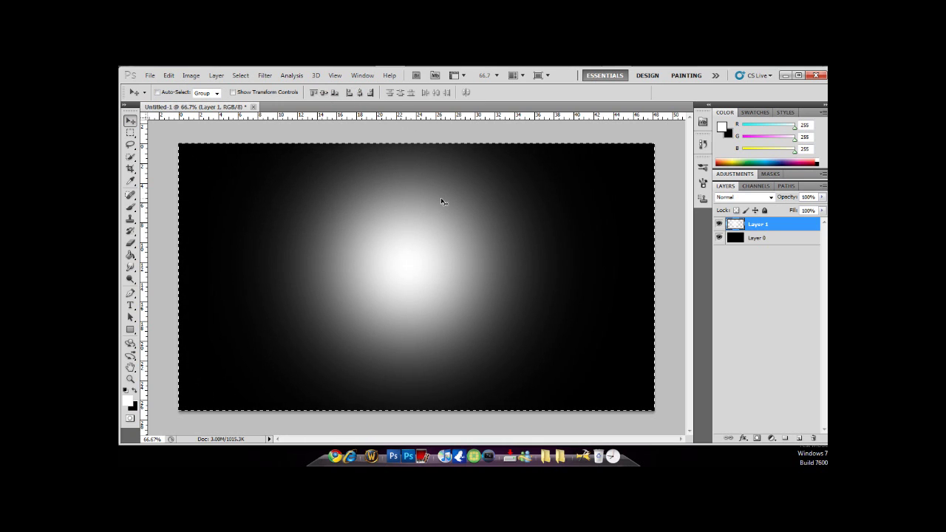
pyautogui.hotkey('ctrl', 'd')
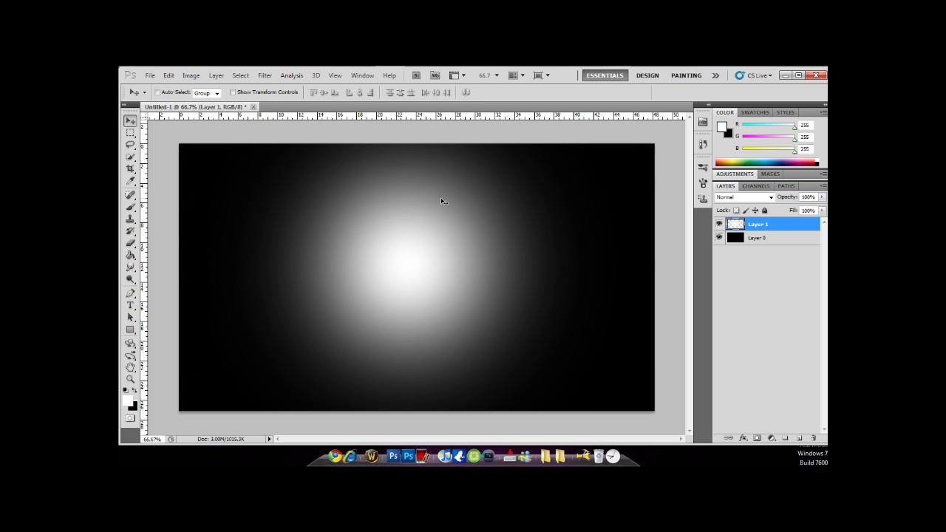
# Add a Foreground to Background Gradient Overlay to Layer 1
pyautogui.doubleClick(791, 225)
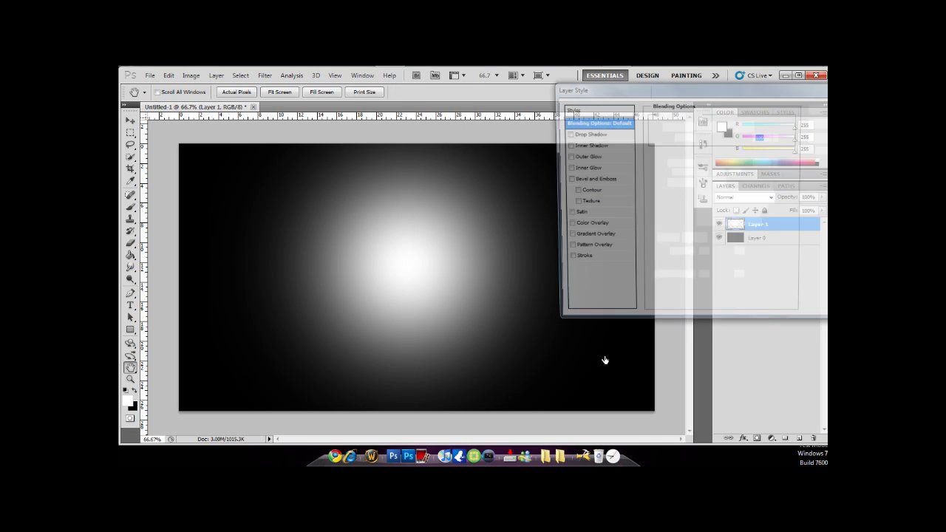
pyautogui.click(588, 237)
pyautogui.click(736, 151)
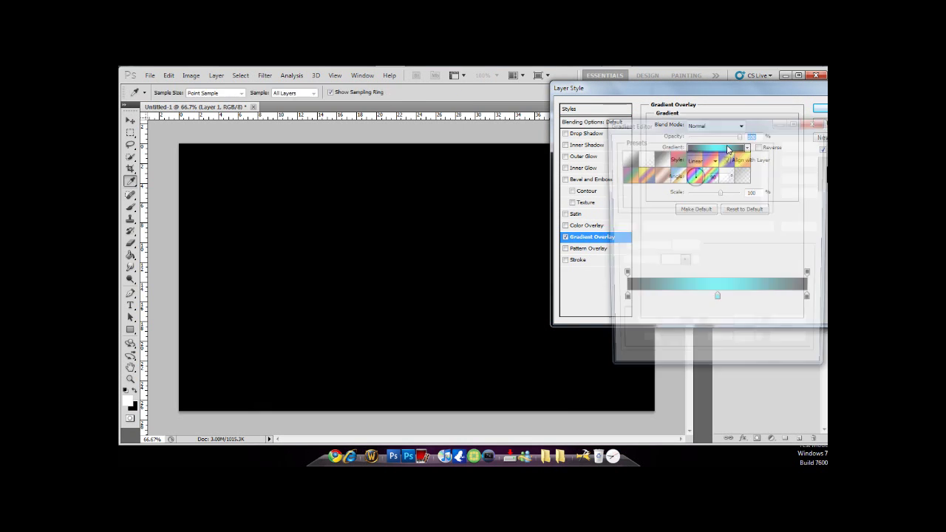
pyautogui.click(626, 158)
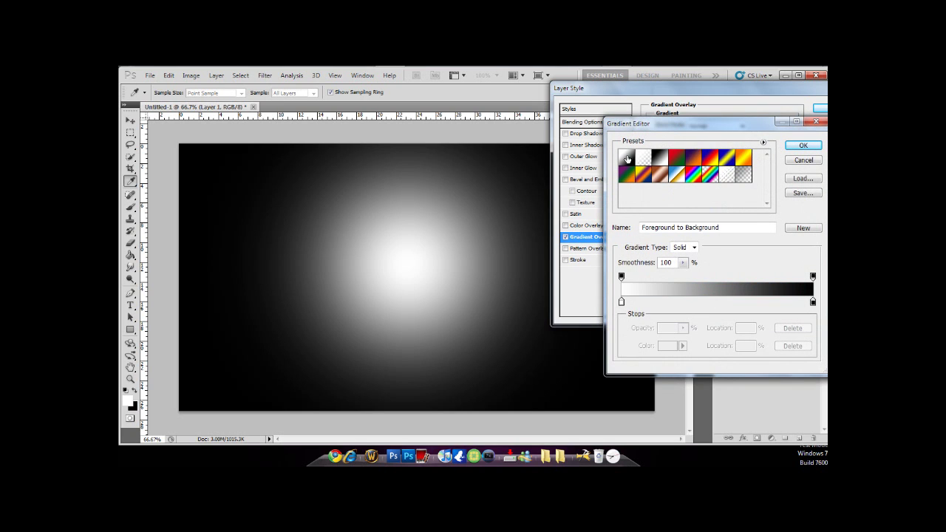
pyautogui.press('Return')
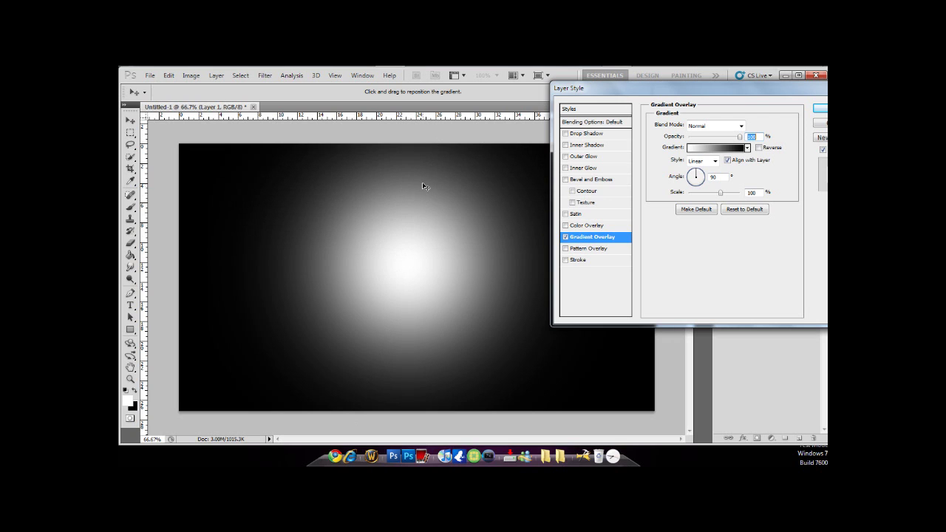
# Reposition the gradient overlay on the canvas so it darkens the glow's upper half
pyautogui.moveTo(397, 313); pyautogui.dragTo(406, 342)
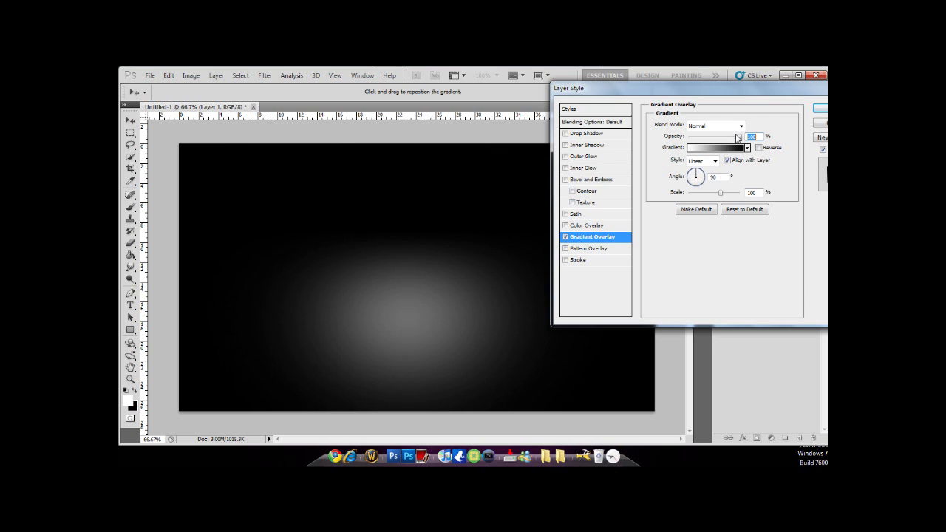
pyautogui.moveTo(422, 318); pyautogui.dragTo(428, 254)
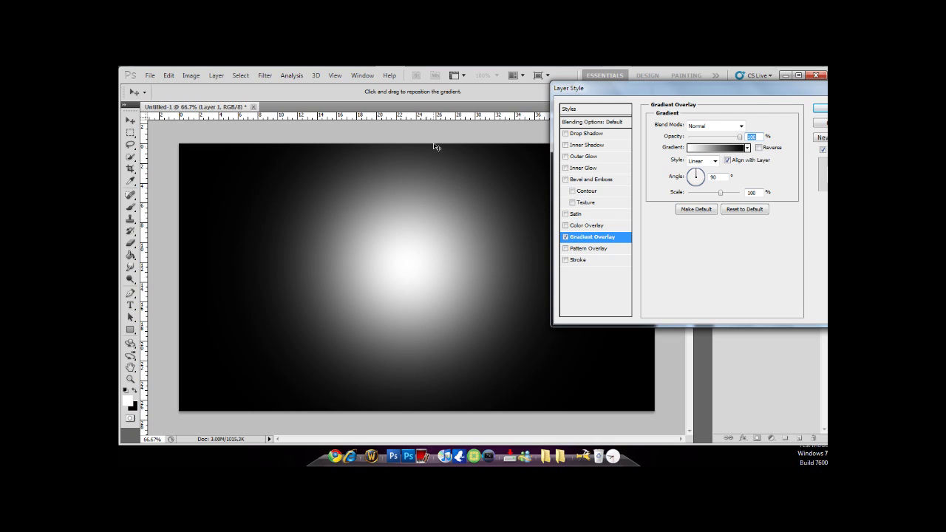
pyautogui.moveTo(414, 354); pyautogui.dragTo(419, 407)
pyautogui.moveTo(409, 291); pyautogui.dragTo(409, 340)
# Set the gradient's left colour stop to pink (ff65fd)
pyautogui.click(733, 149)
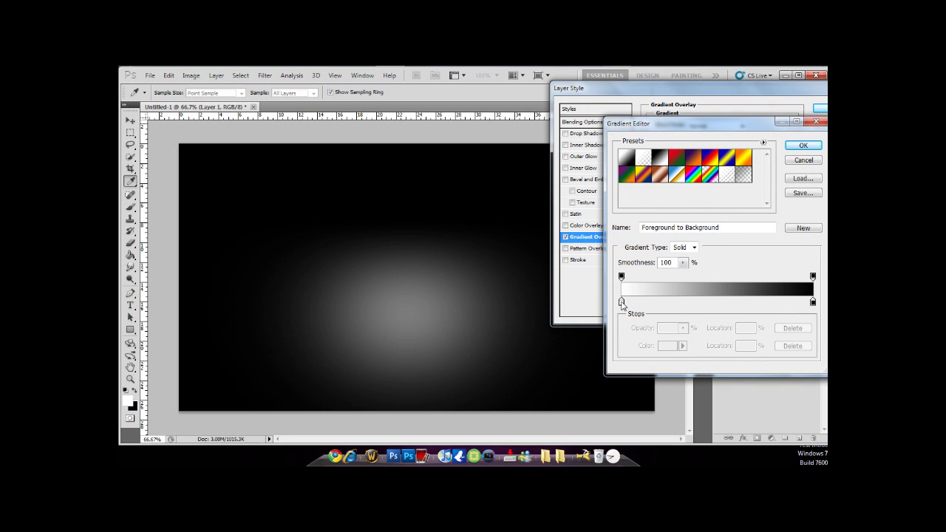
pyautogui.doubleClick(621, 303)
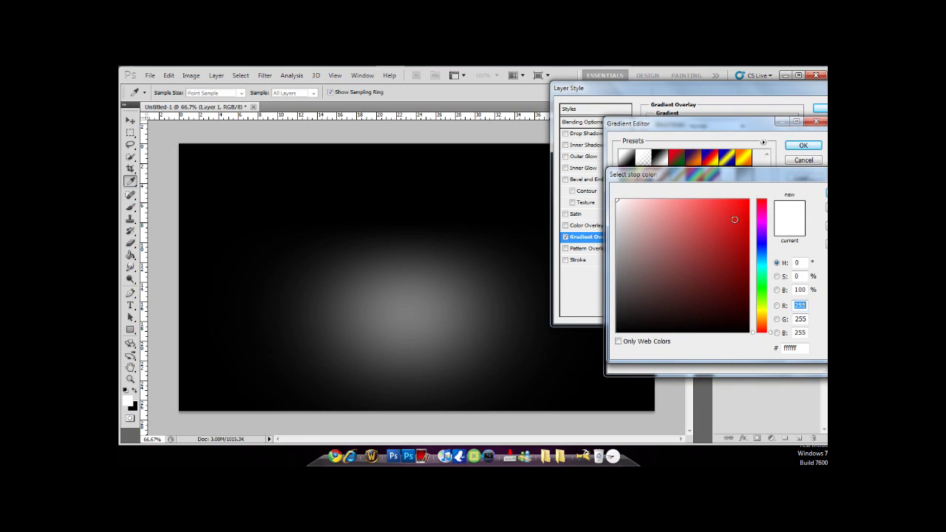
pyautogui.click(761, 221)
pyautogui.moveTo(715, 222); pyautogui.dragTo(692, 173)
pyautogui.click(825, 194)
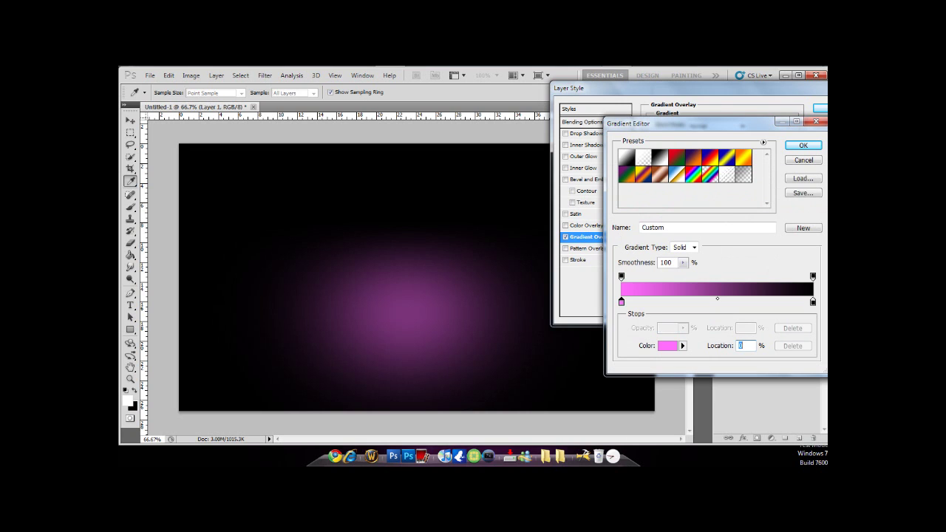
# Set the right colour stop to cyan (5bfdff) and apply the layer style
pyautogui.doubleClick(812, 302)
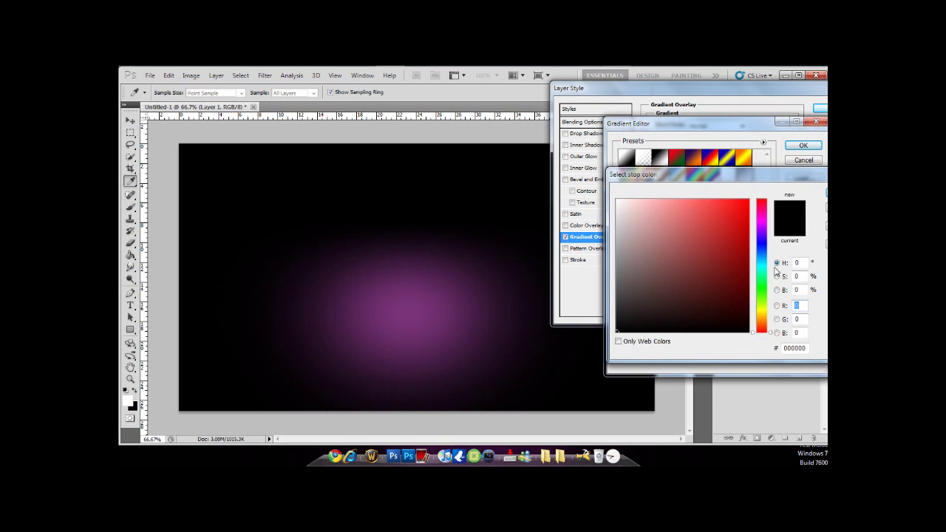
pyautogui.click(761, 266)
pyautogui.moveTo(710, 218); pyautogui.dragTo(703, 199)
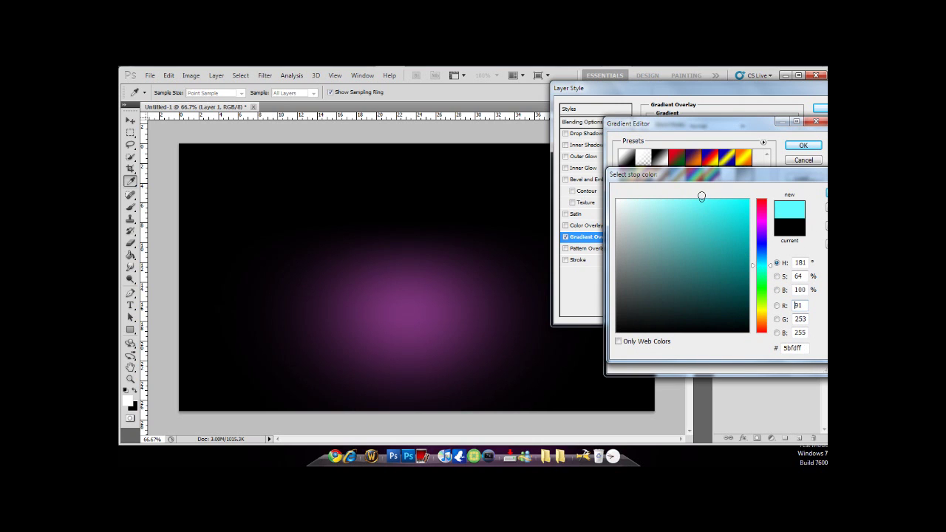
pyautogui.press('Return')
pyautogui.press('Return')
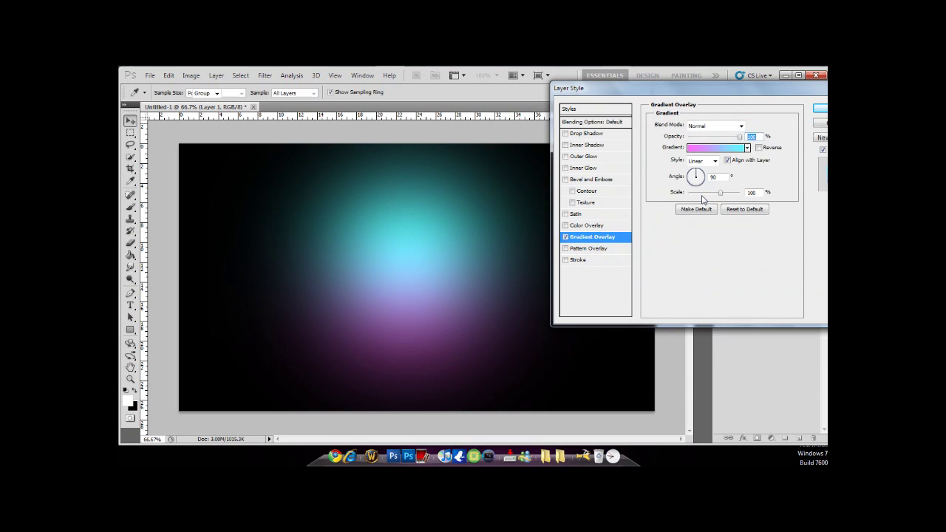
pyautogui.press('Return')
# Add a new Layer 2 filled with rendered Clouds, blended in Overlay mode
pyautogui.click(817, 224)
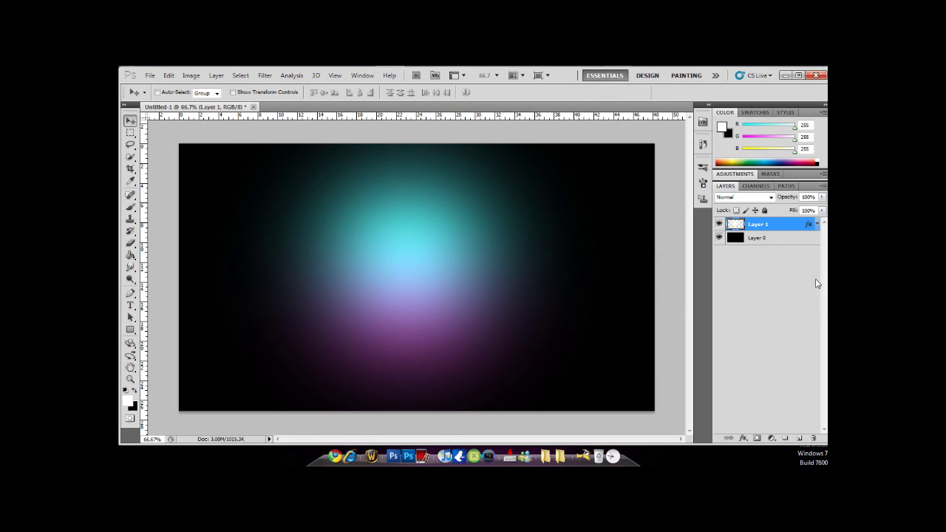
pyautogui.click(798, 437)
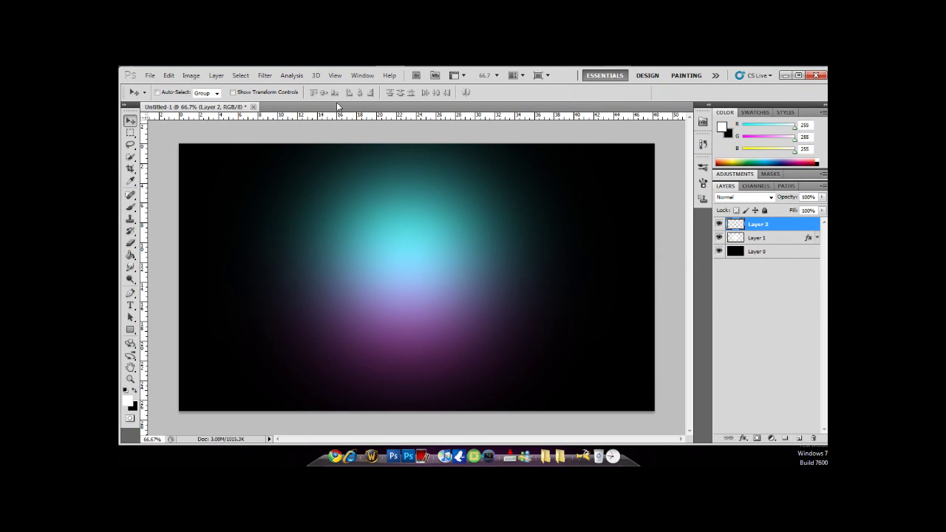
pyautogui.click(265, 75)
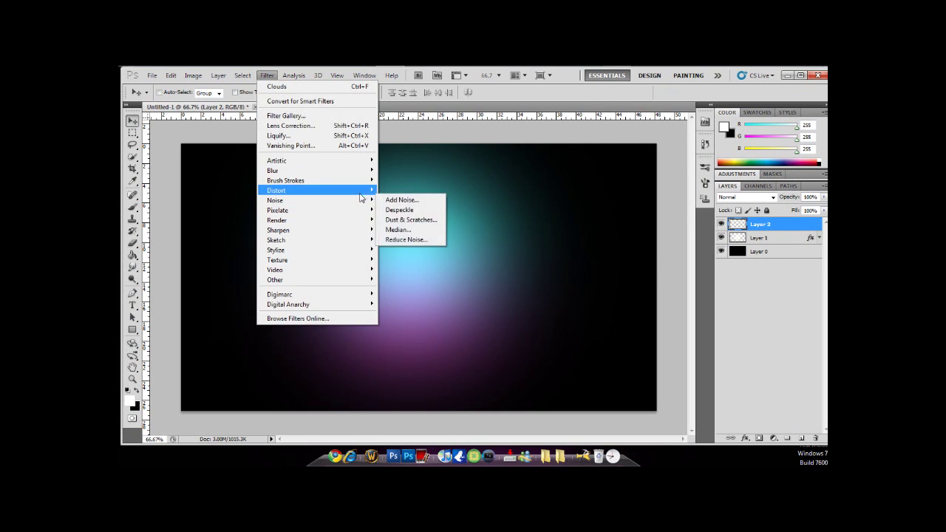
pyautogui.moveTo(361, 221)
pyautogui.click(390, 221)
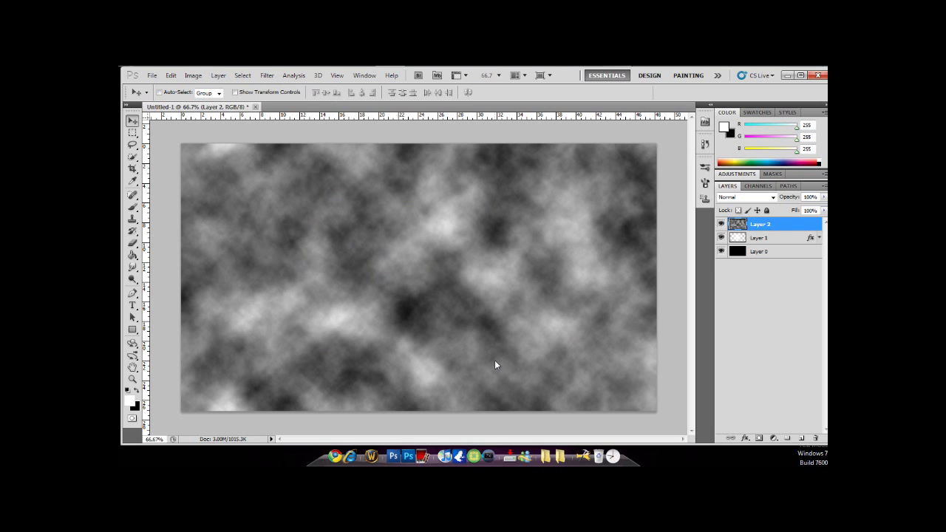
pyautogui.click(746, 198)
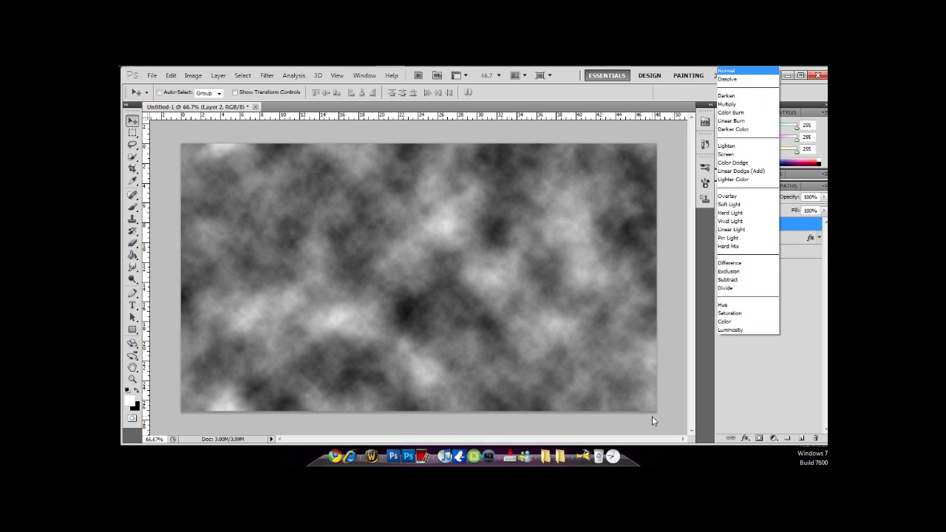
pyautogui.click(728, 197)
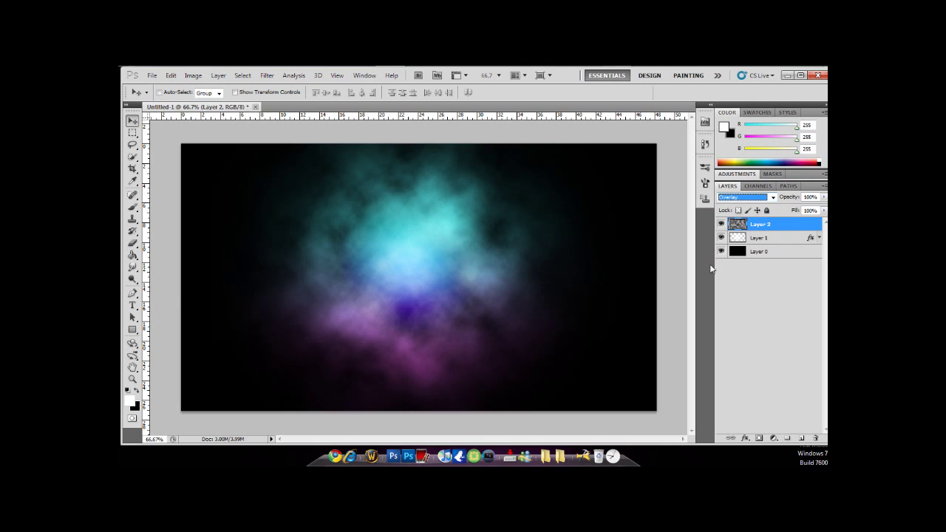
# Select all three layers and merge them into one layer
pyautogui.keyDown('shift'); pyautogui.click(788, 254); pyautogui.keyUp('shift')
pyautogui.rightClick(788, 254)
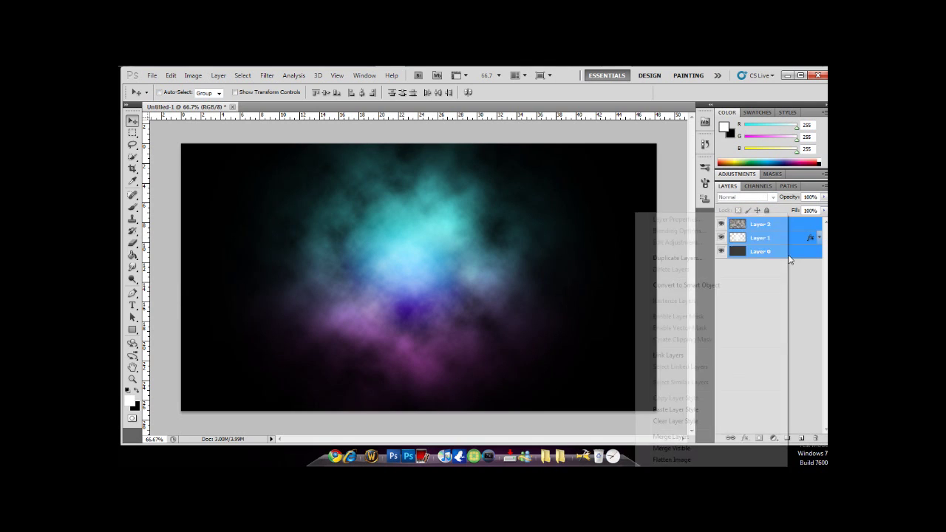
pyautogui.click(706, 438)
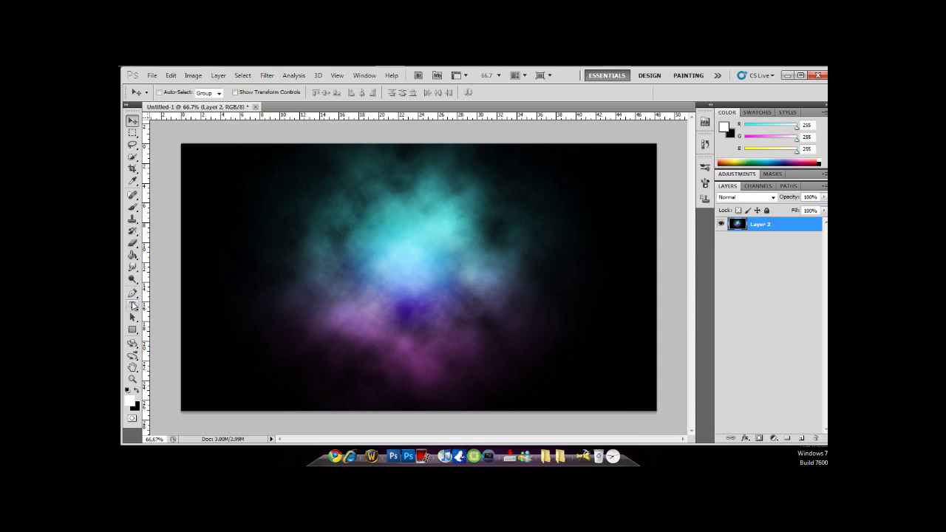
# Start a new text layer on the canvas with a 300 pt font size
pyautogui.click(132, 305)
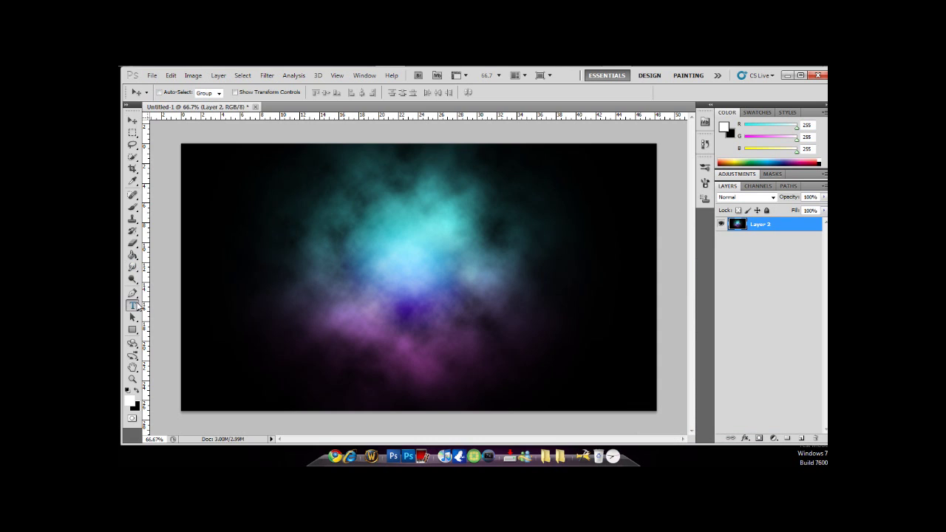
pyautogui.click(342, 278)
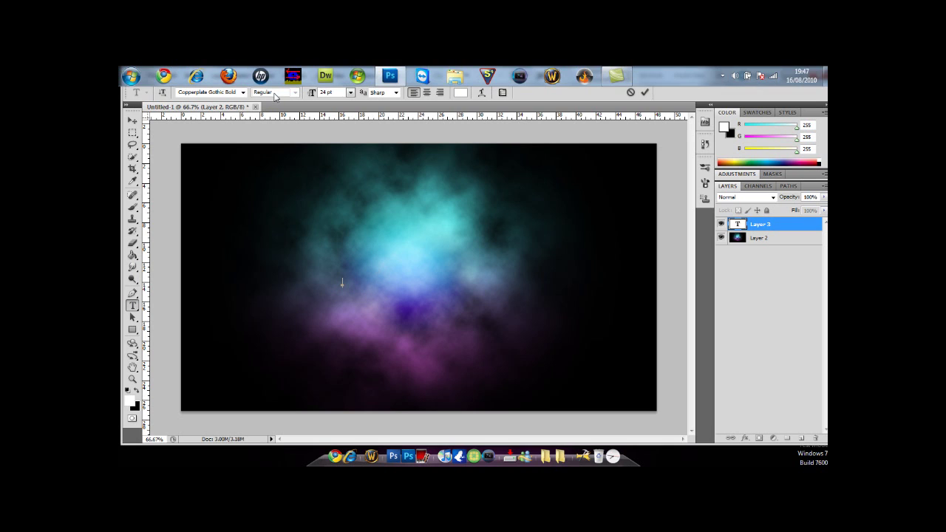
pyautogui.click(350, 92)
pyautogui.click(343, 269)
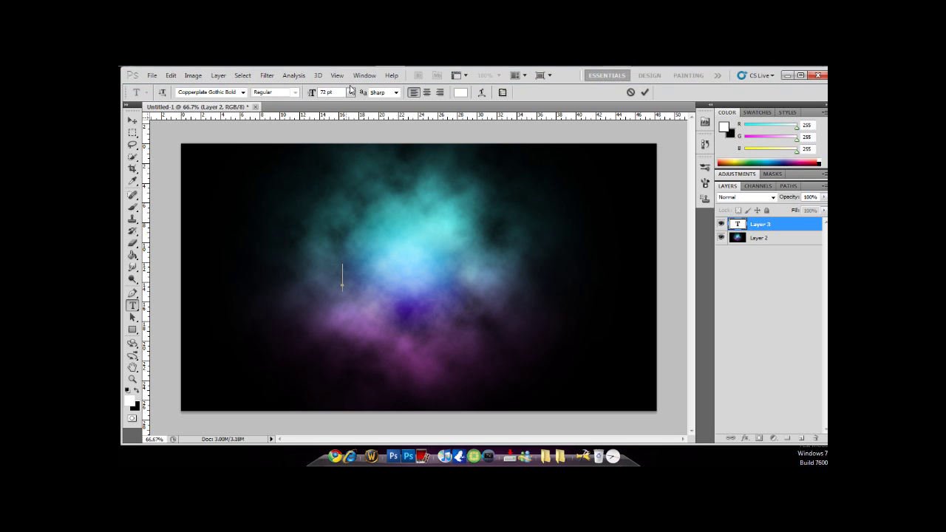
pyautogui.click(338, 92)
pyautogui.write('300')
pyautogui.press('Return')
# Type ASH as a trial, move it down and left, then delete the letters
pyautogui.write('ASH')
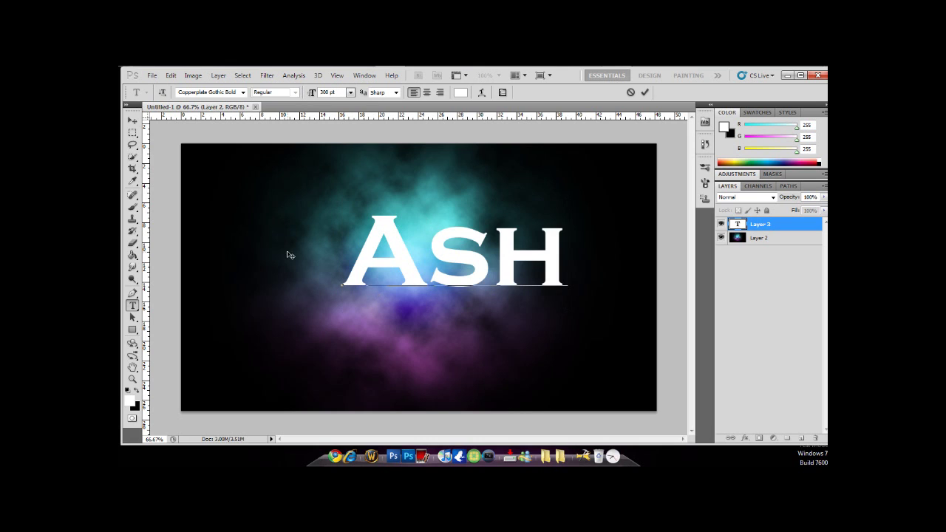
pyautogui.moveTo(468, 322); pyautogui.dragTo(414, 362)
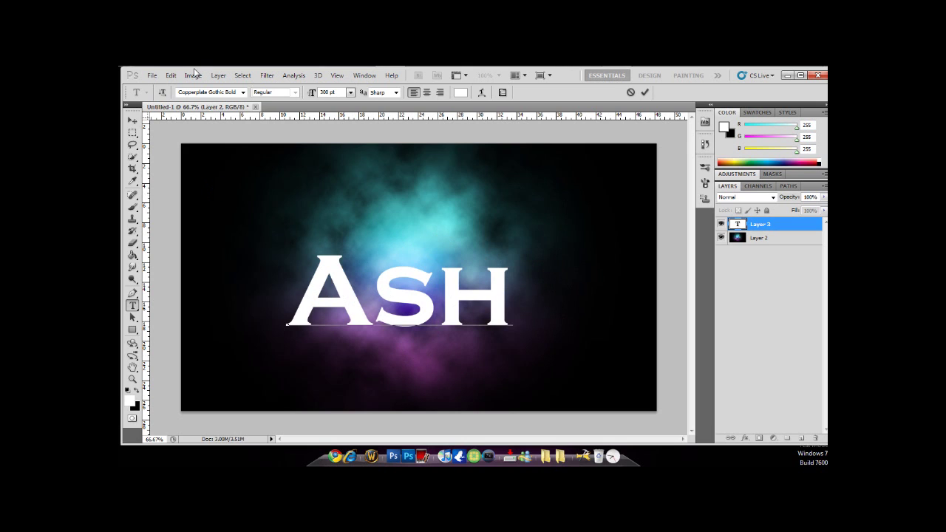
pyautogui.press('Left')
pyautogui.press('Left')
pyautogui.press('Left')
pyautogui.press('Delete')
pyautogui.press('Delete')
pyautogui.press('Delete')
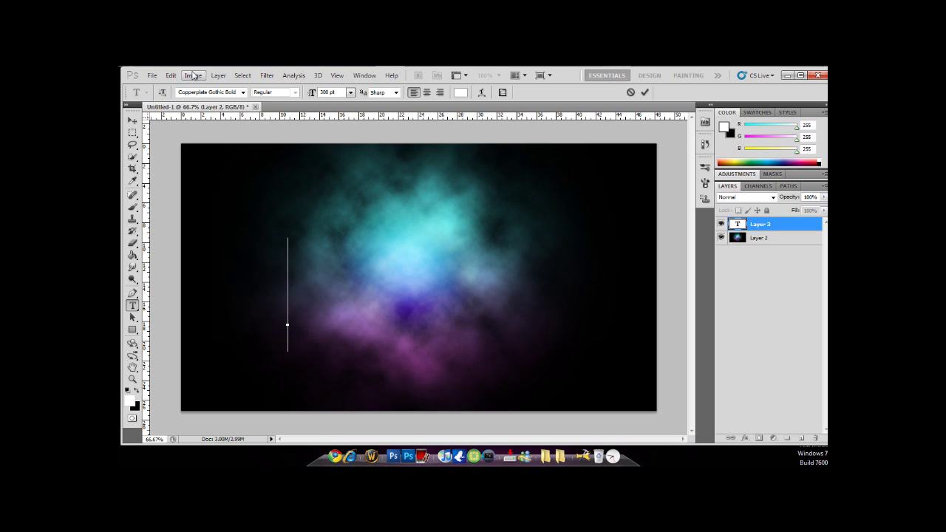
# Retype ASH and centre it horizontally and vertically on the canvas
pyautogui.write('ASH')
pyautogui.click(132, 120)
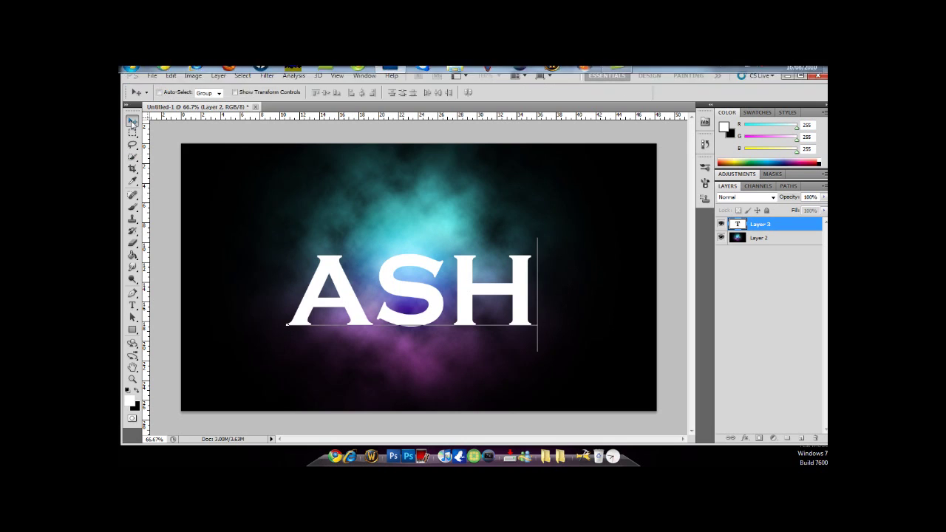
pyautogui.hotkey('ctrl', 'a')
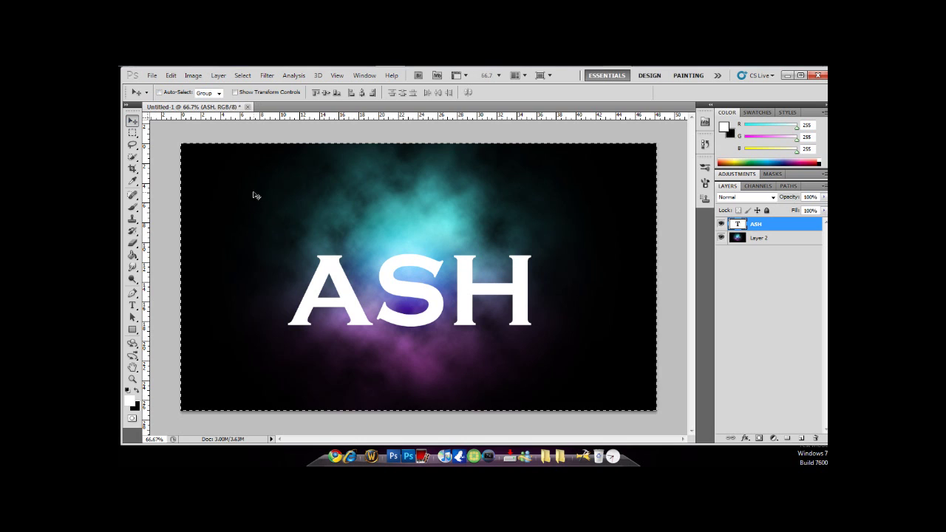
pyautogui.click(364, 93)
pyautogui.click(326, 93)
pyautogui.hotkey('ctrl', 'd')
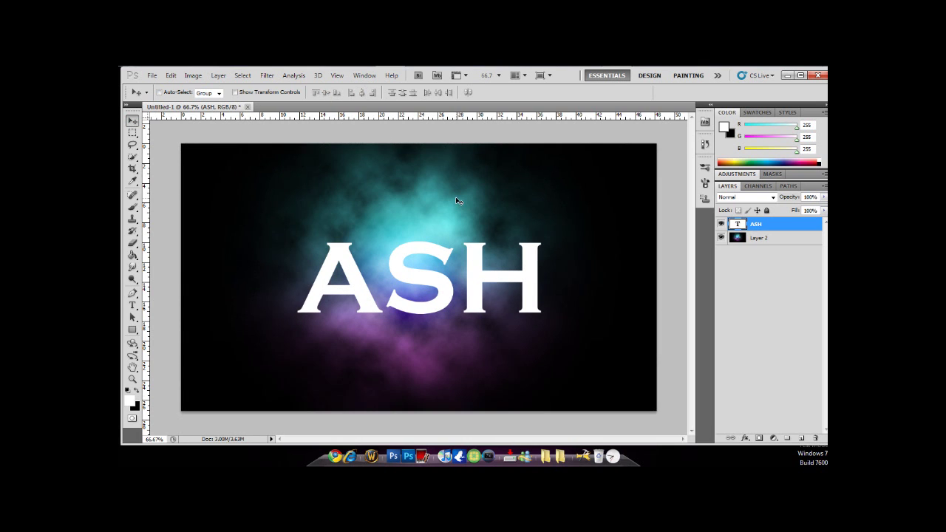
# Rotate the ASH text to about -25° and recentre it horizontally
pyautogui.hotkey('ctrl', 't')
pyautogui.moveTo(637, 313); pyautogui.dragTo(597, 428)
pyautogui.moveTo(581, 384); pyautogui.dragTo(570, 212)
pyautogui.press('Return')
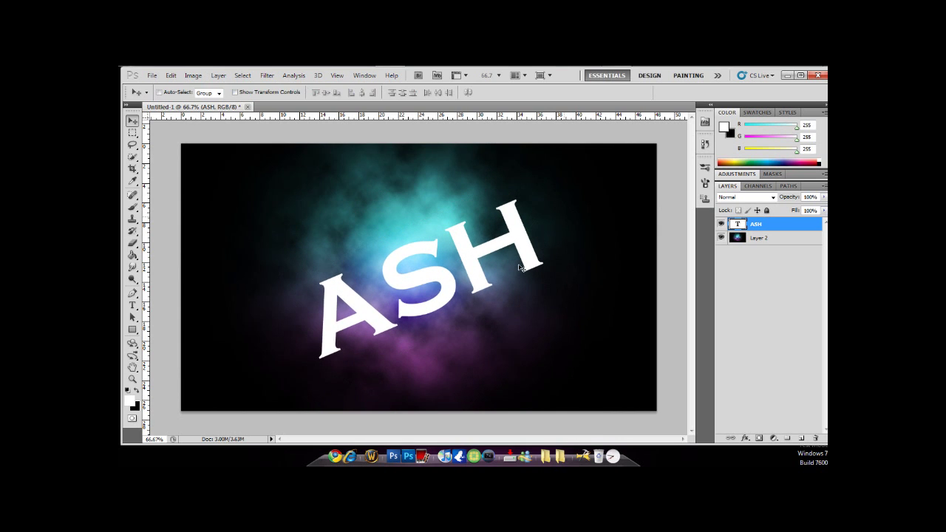
pyautogui.hotkey('ctrl', 'a')
pyautogui.click(362, 92)
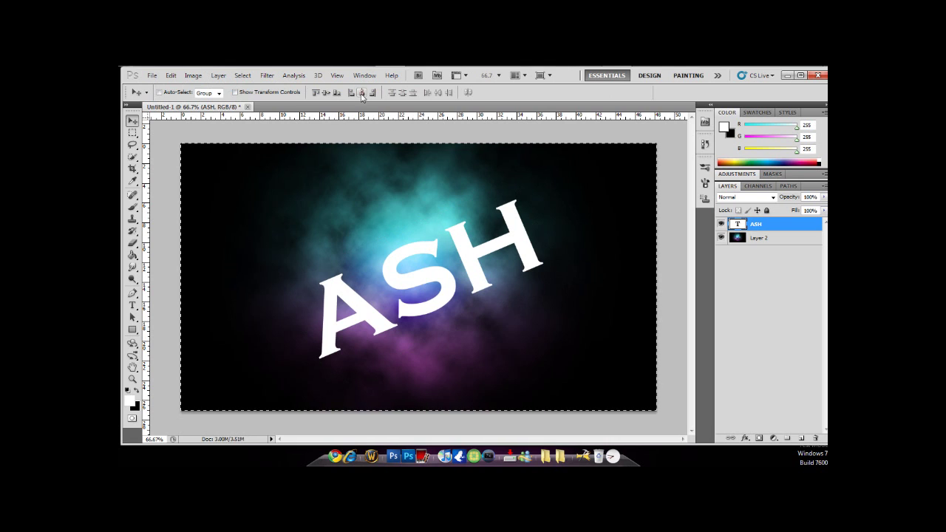
pyautogui.click(320, 93)
pyautogui.hotkey('ctrl', 'z')
pyautogui.hotkey('ctrl', 'd')
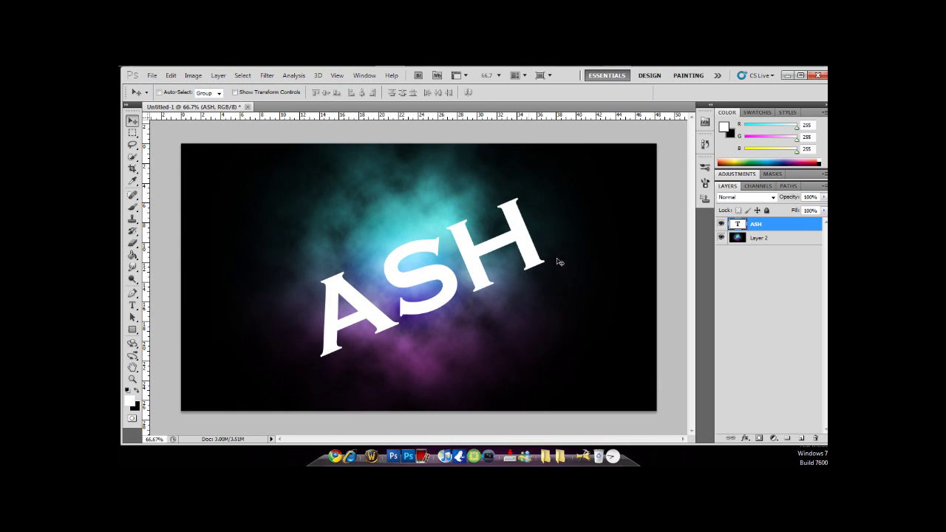
pyautogui.click(824, 214)
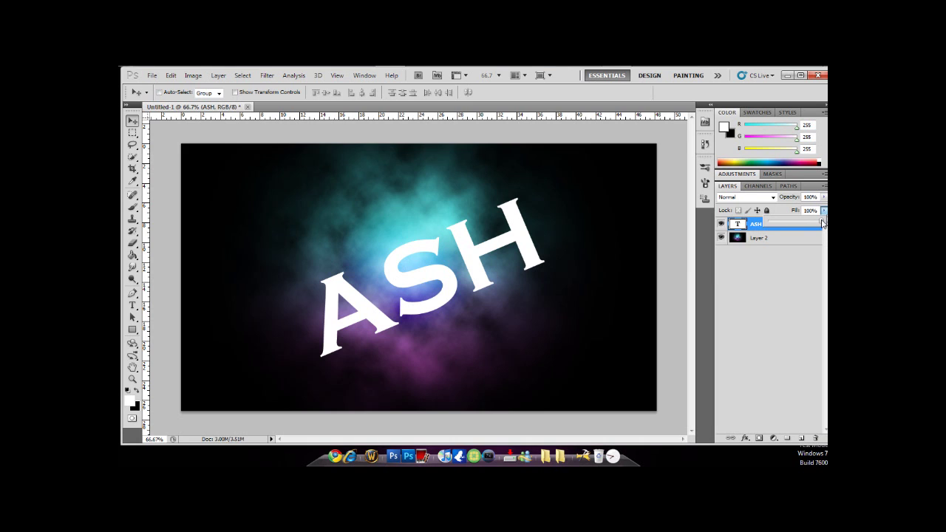
# Reduce the ASH layer's fill to 0%
pyautogui.moveTo(822, 223); pyautogui.dragTo(748, 239)
pyautogui.click(771, 284)
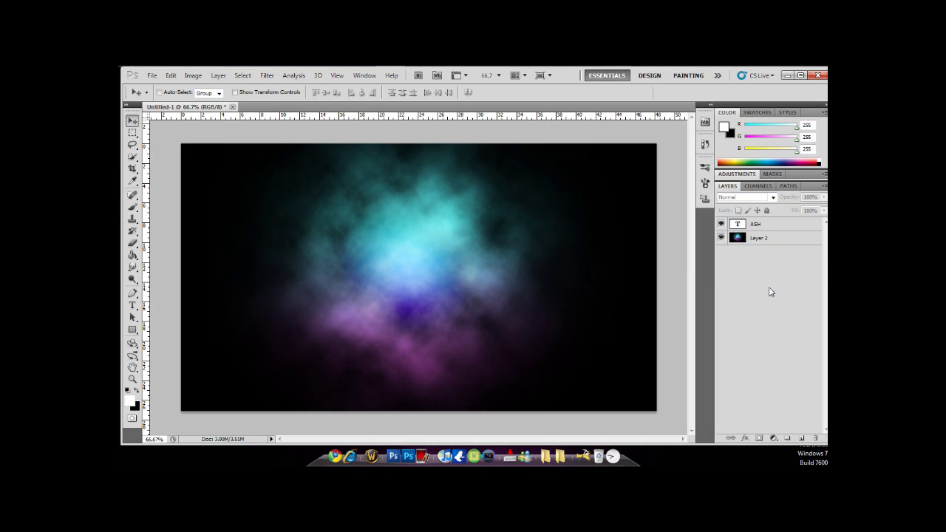
pyautogui.click(779, 224)
pyautogui.doubleClick(778, 224)
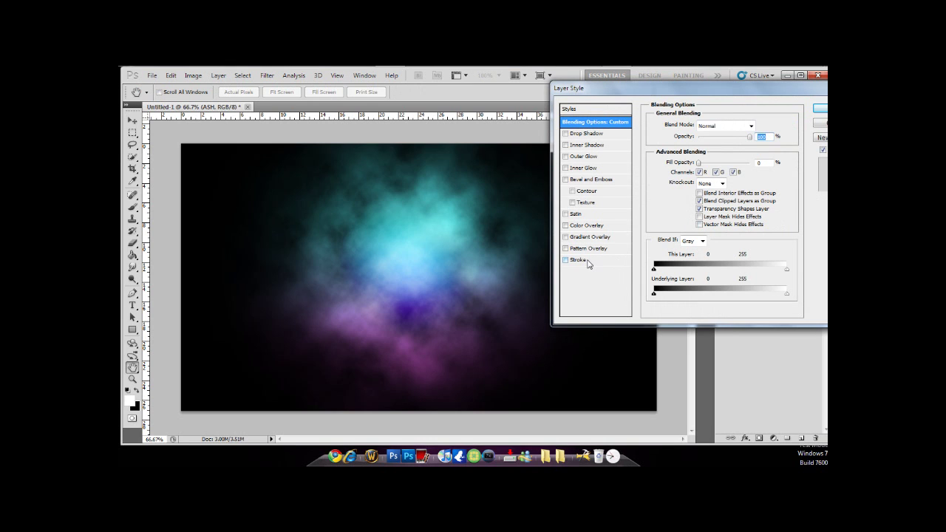
# Give ASH Bevel and Emboss with Contour and a Stroke, discarding a trial drop shadow
pyautogui.click(581, 135)
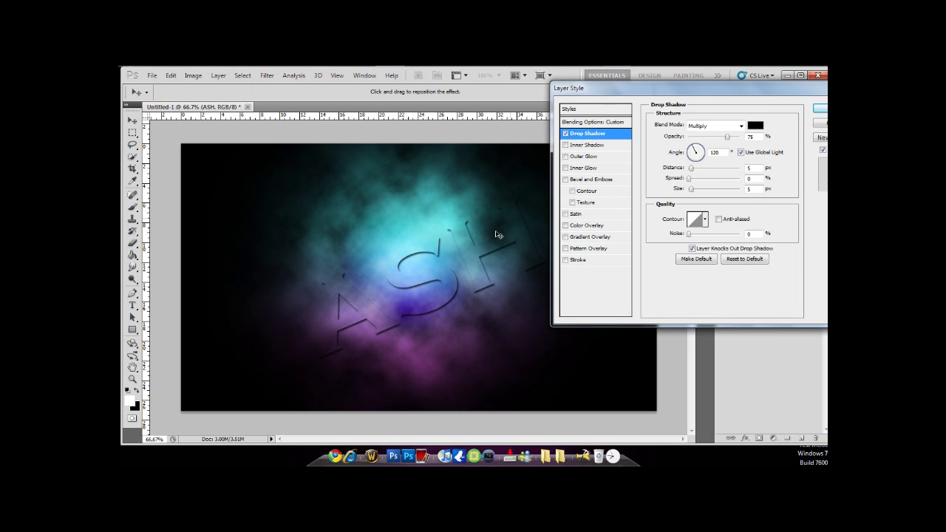
pyautogui.moveTo(500, 235); pyautogui.dragTo(474, 237)
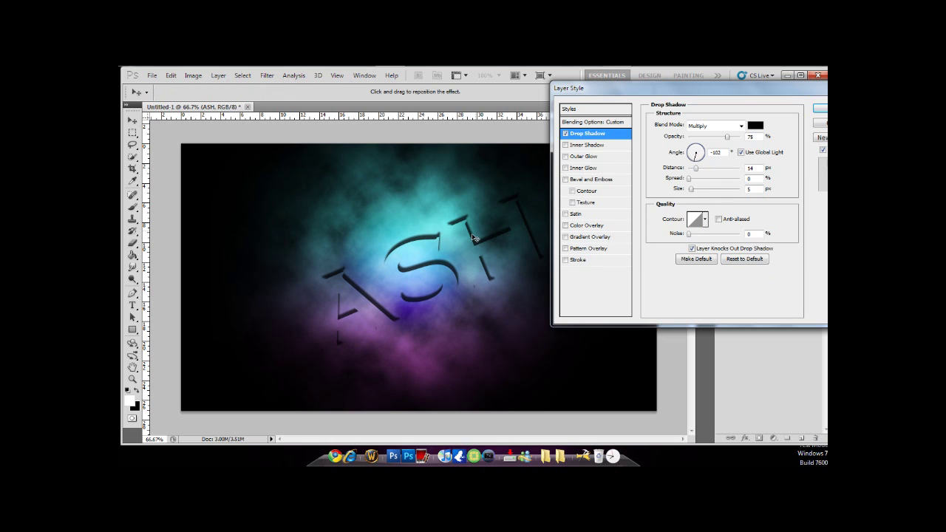
pyautogui.click(565, 134)
pyautogui.click(572, 191)
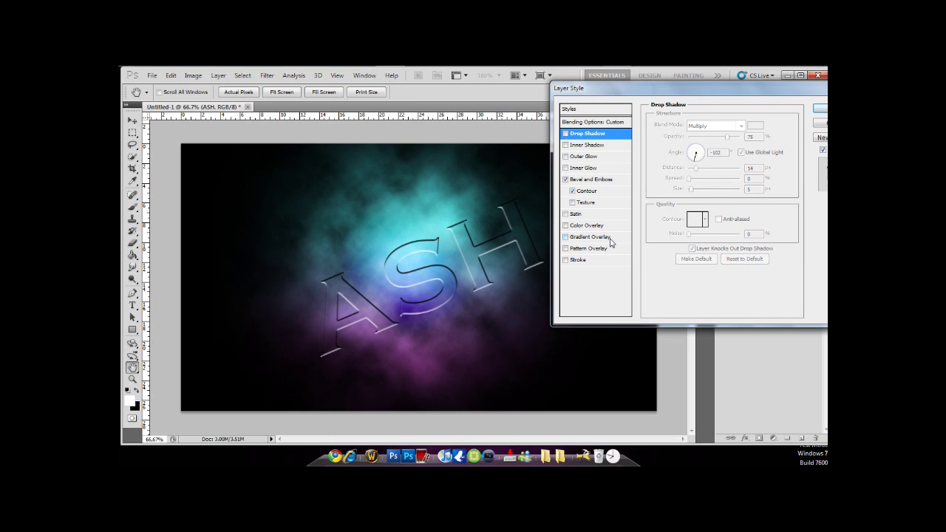
pyautogui.click(598, 261)
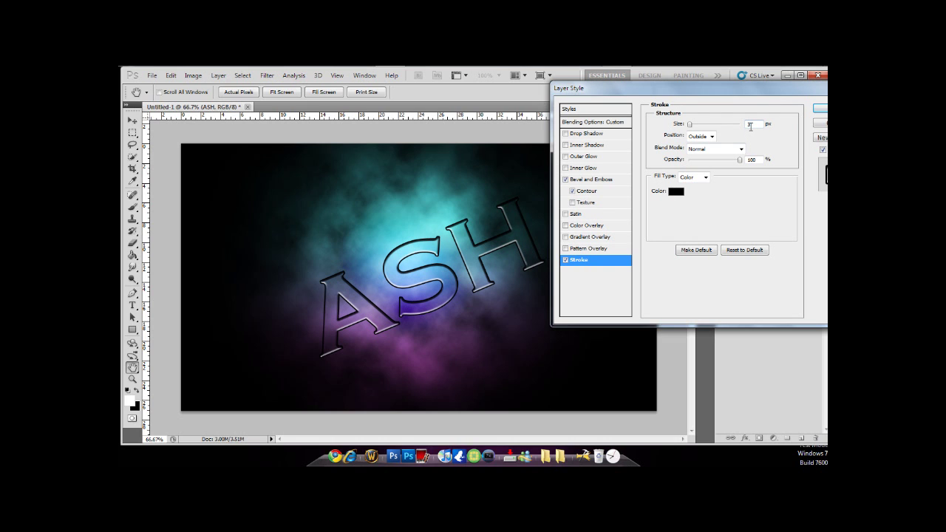
# Give ASH a black Outer Glow in Normal mode, 100% opacity, 27 px size
pyautogui.click(586, 156)
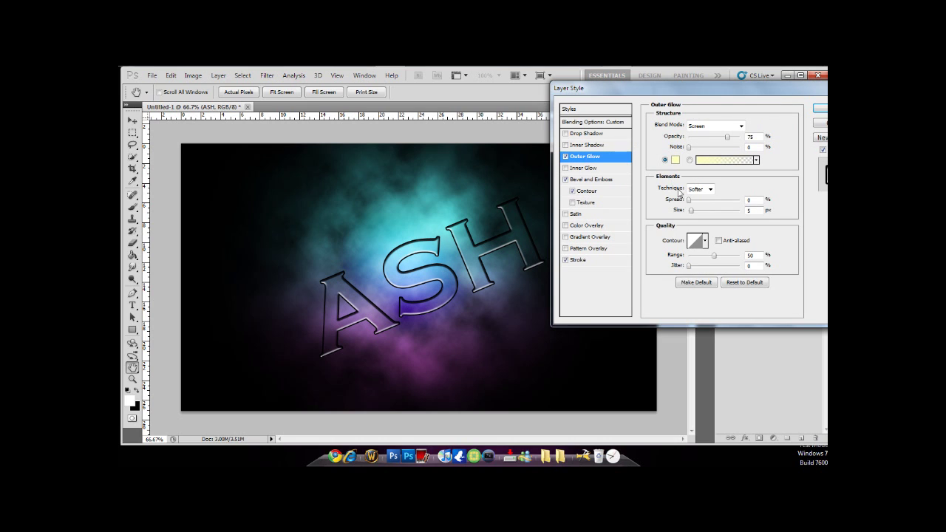
pyautogui.click(675, 160)
pyautogui.write('460000')
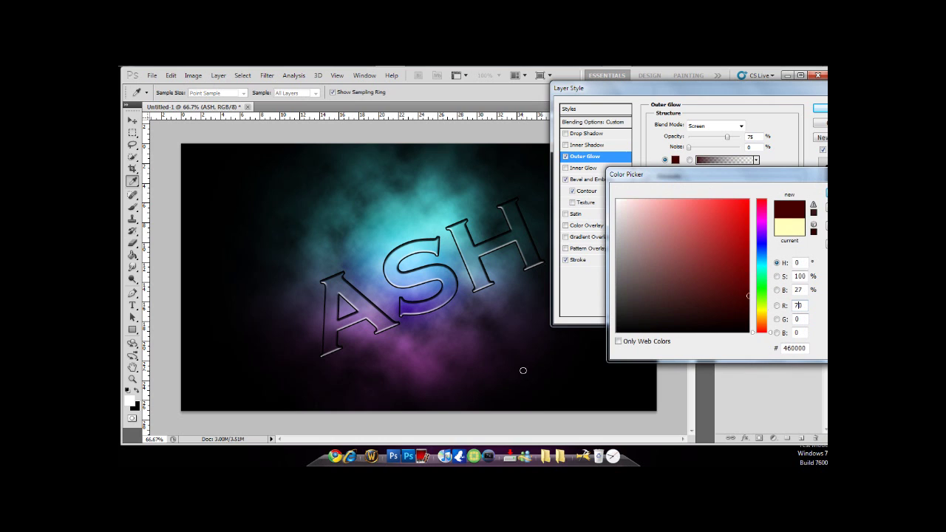
pyautogui.press('Escape')
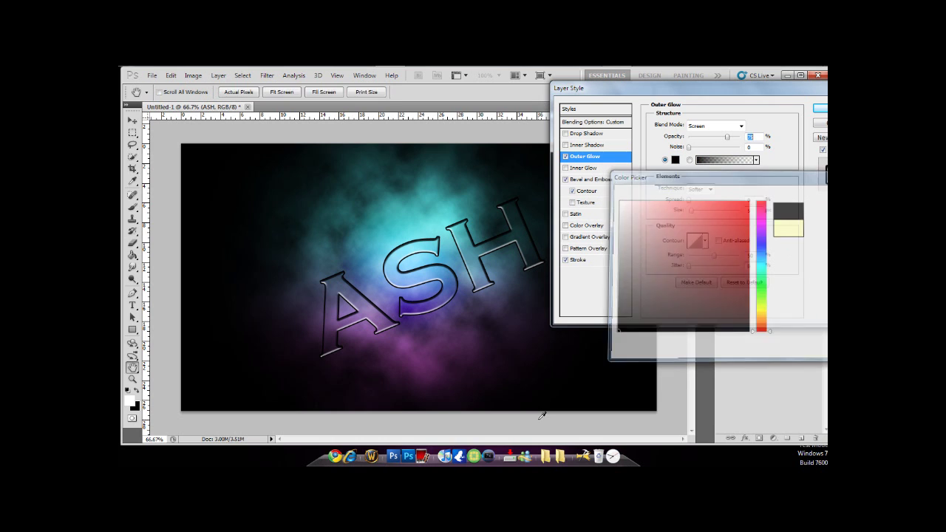
pyautogui.click(721, 126)
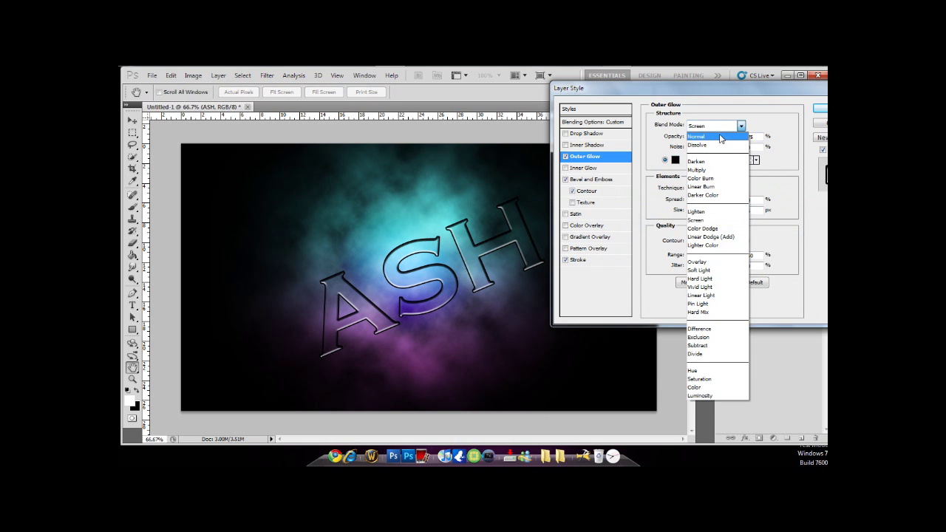
pyautogui.click(730, 135)
pyautogui.moveTo(731, 139); pyautogui.dragTo(742, 137)
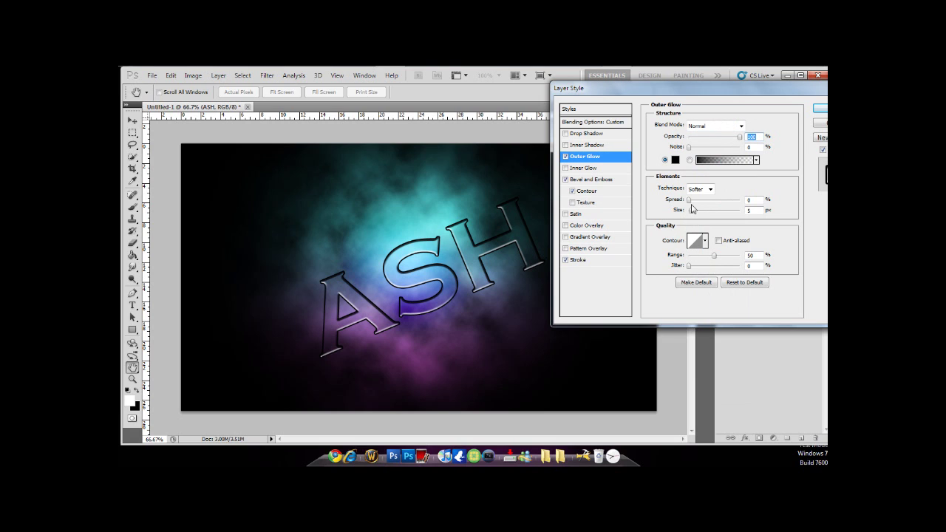
pyautogui.moveTo(690, 210)
pyautogui.mouseDown()
pyautogui.moveTo(698, 214)
pyautogui.moveTo(695, 204)
pyautogui.mouseUp()
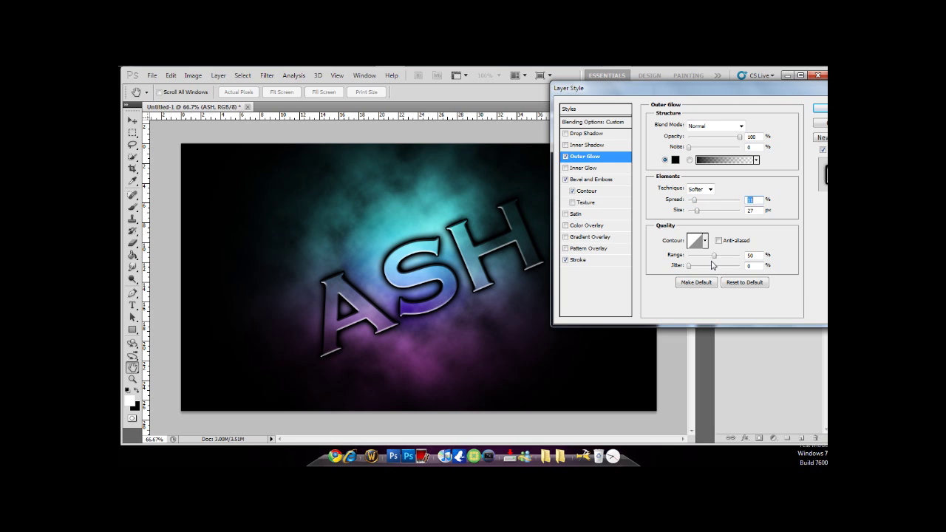
pyautogui.moveTo(694, 200); pyautogui.dragTo(691, 204)
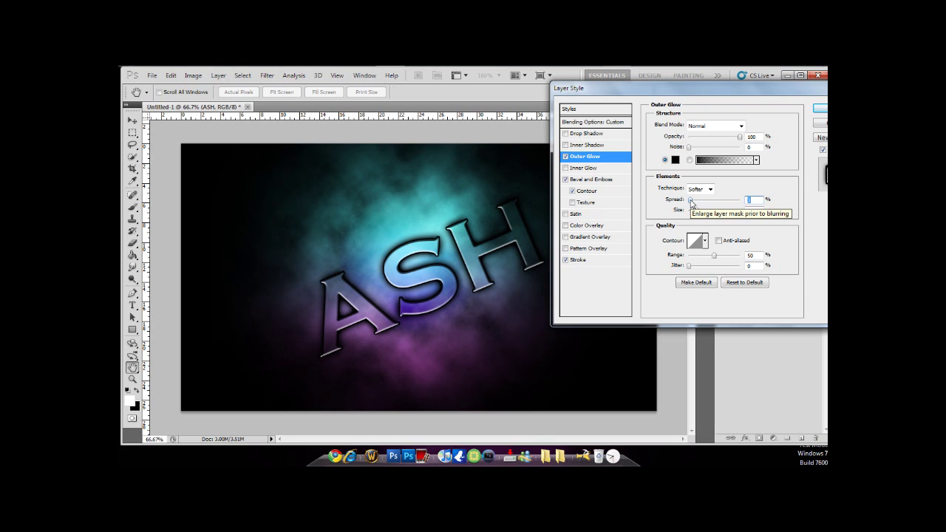
pyautogui.press('Return')
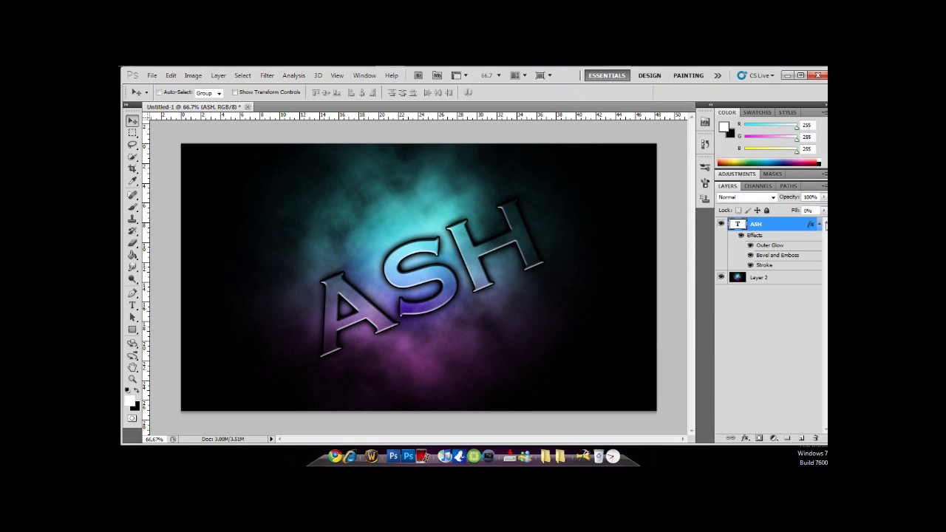
# Duplicate the ASH layer, move the copy up and left, and shrink its text to 36 pt
pyautogui.click(819, 225)
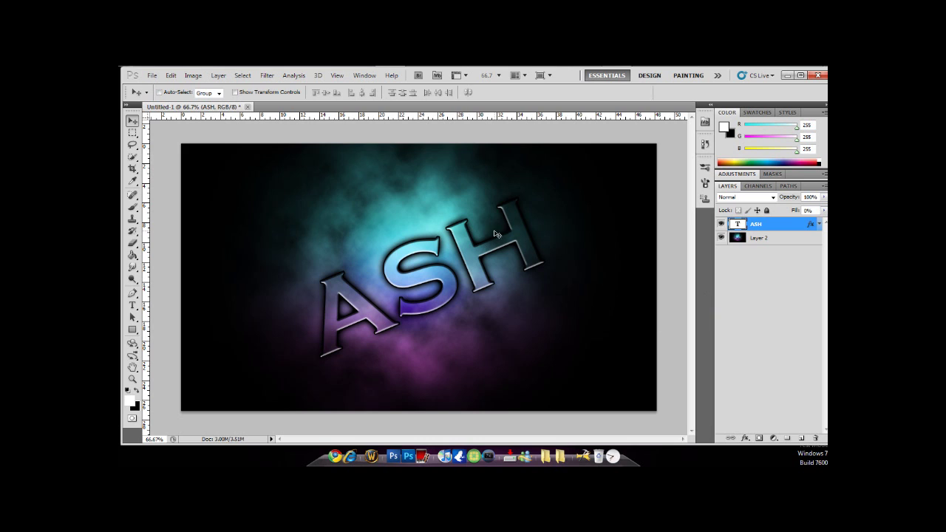
pyautogui.hotkey('ctrl', 'j')
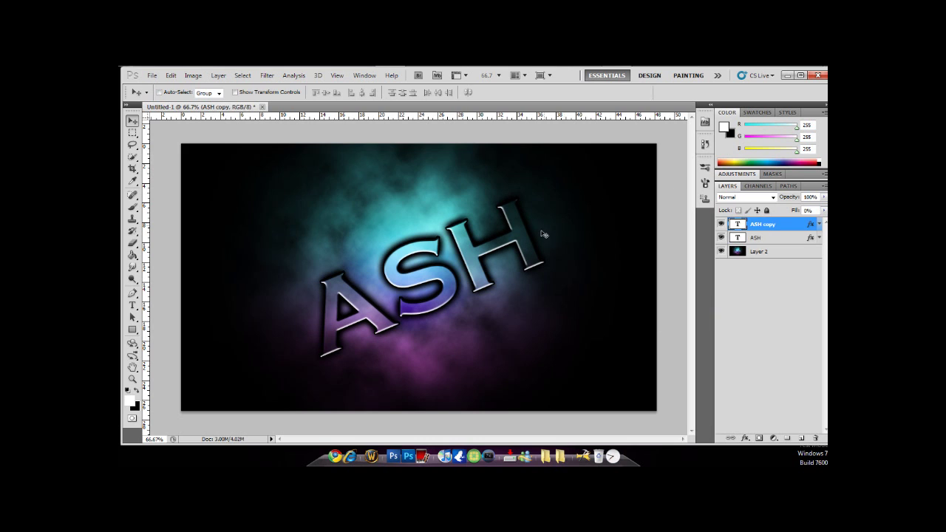
pyautogui.moveTo(350, 270); pyautogui.dragTo(281, 251)
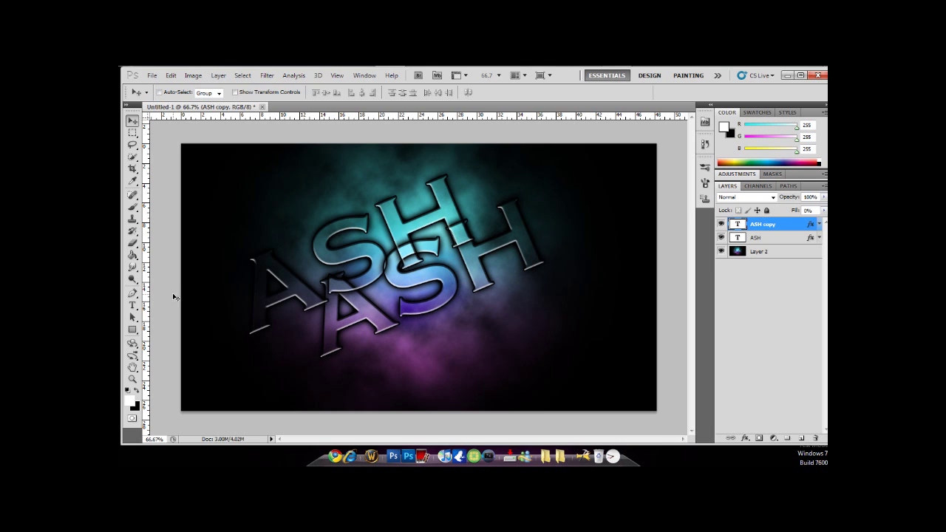
pyautogui.click(132, 306)
pyautogui.doubleClick(254, 286)
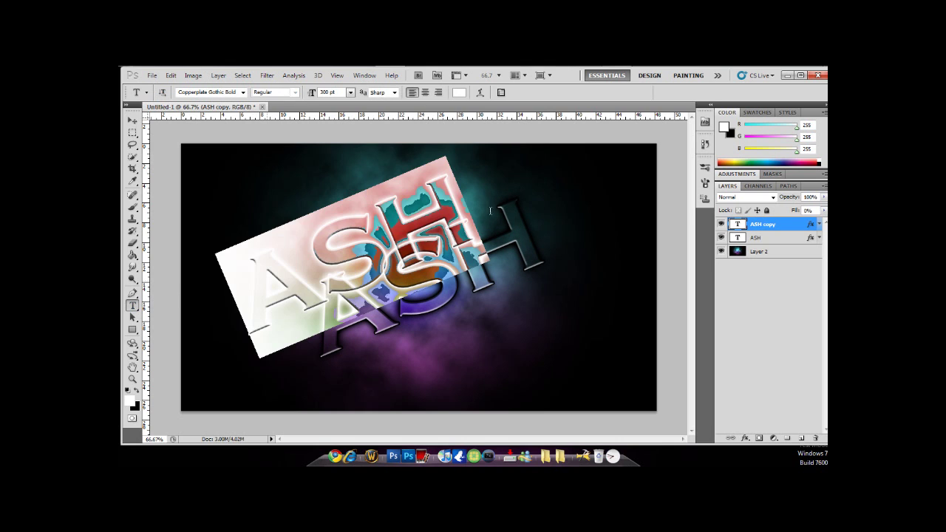
pyautogui.click(350, 92)
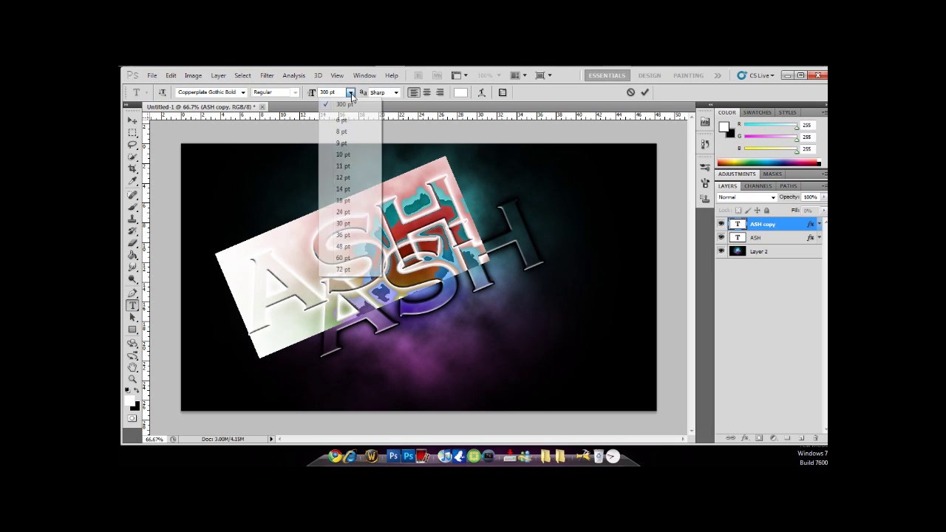
pyautogui.click(349, 214)
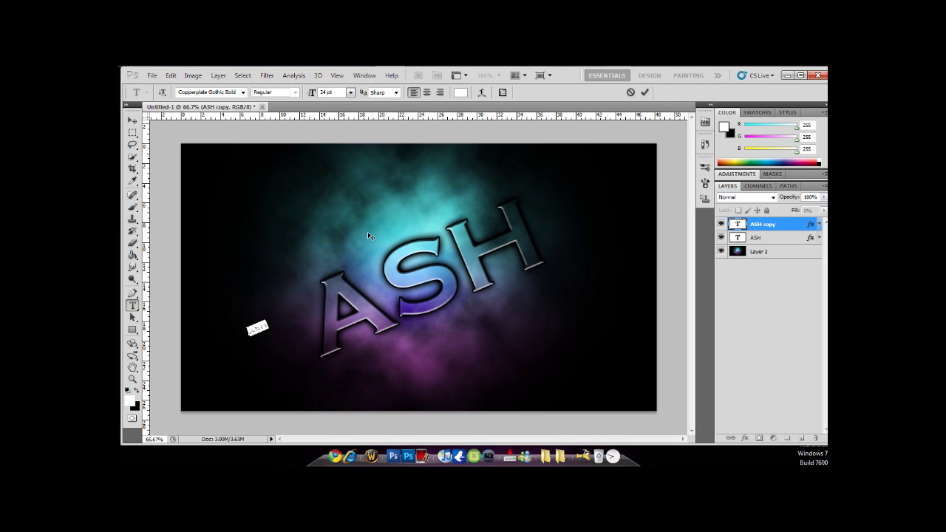
pyautogui.click(350, 92)
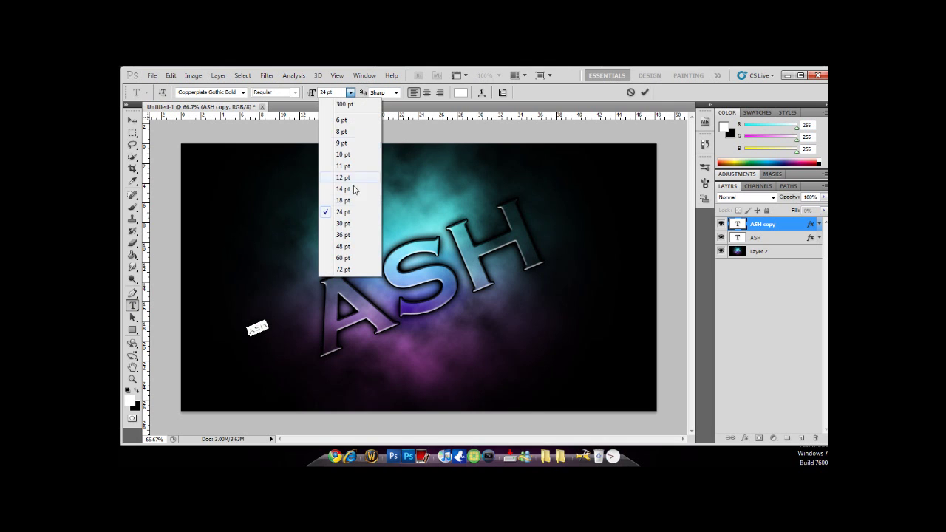
pyautogui.click(344, 235)
# Append GFX to the small copy and place the subtitle just below the SH letters
pyautogui.press('Right')
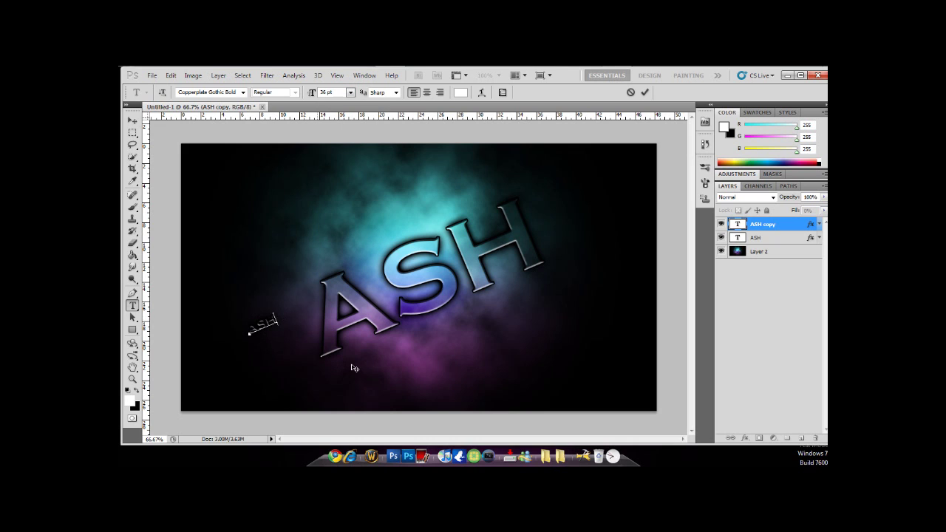
pyautogui.write('GEN')
pyautogui.click(134, 122)
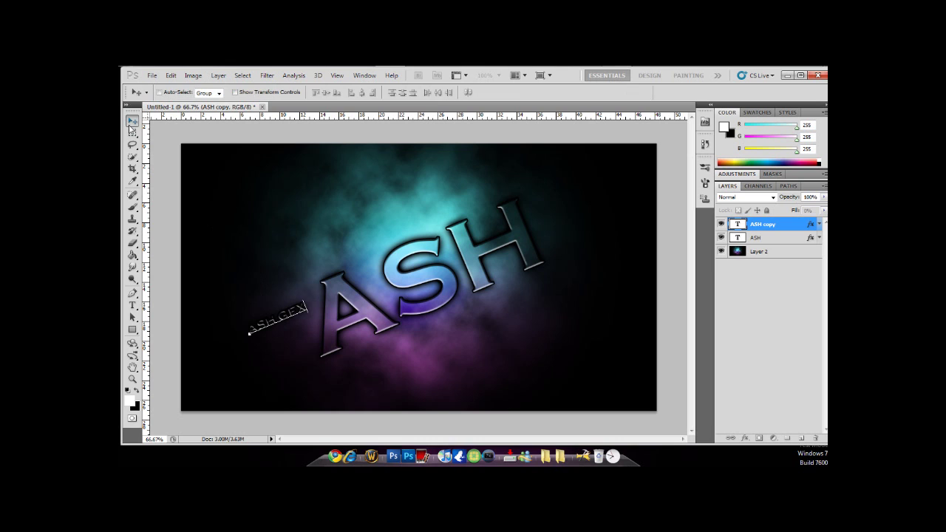
pyautogui.moveTo(325, 339); pyautogui.dragTo(532, 310)
pyautogui.press('Right')
pyautogui.press('Right')
pyautogui.press('Right')
pyautogui.press('Right')
pyautogui.press('Right')
pyautogui.press('Right')
pyautogui.press('Down')
pyautogui.press('Down')
pyautogui.press('Down')
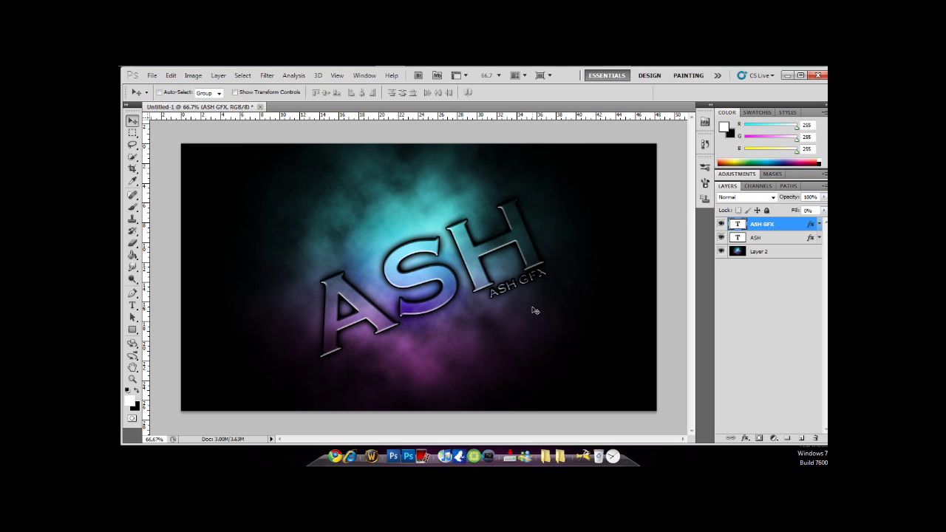
# Give the ASH GFX layer a thin 1 px black stroke
pyautogui.doubleClick(792, 229)
pyautogui.click(578, 260)
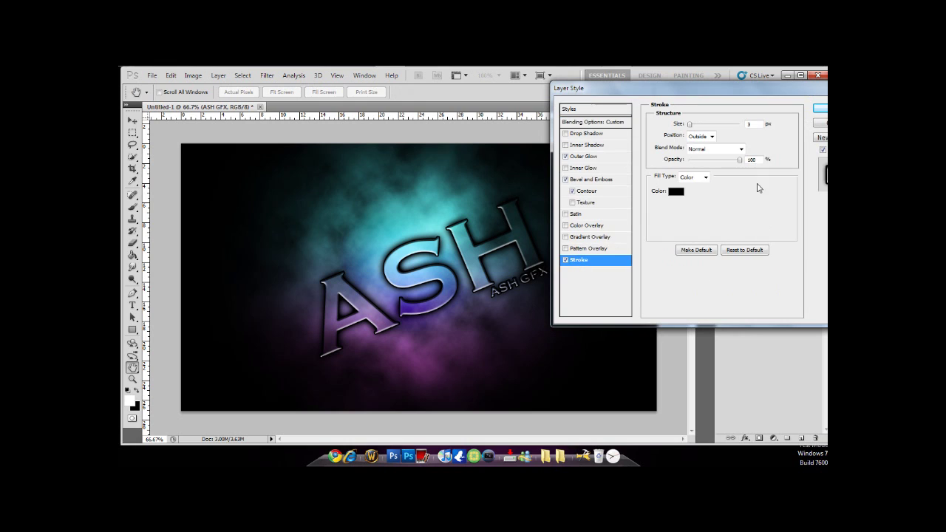
pyautogui.click(676, 192)
pyautogui.click(619, 191)
pyautogui.click(806, 187)
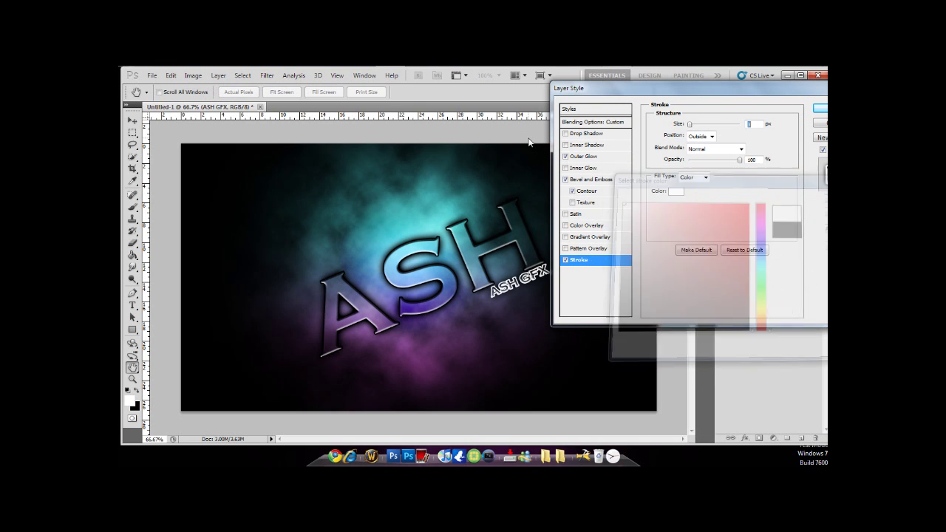
pyautogui.moveTo(689, 124); pyautogui.dragTo(688, 124)
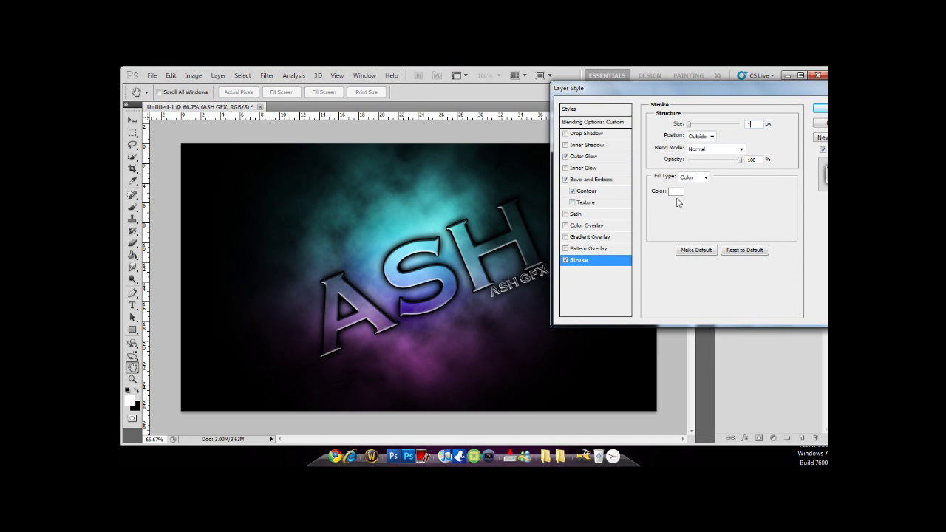
pyautogui.click(676, 192)
pyautogui.click(620, 343)
pyautogui.press('Return')
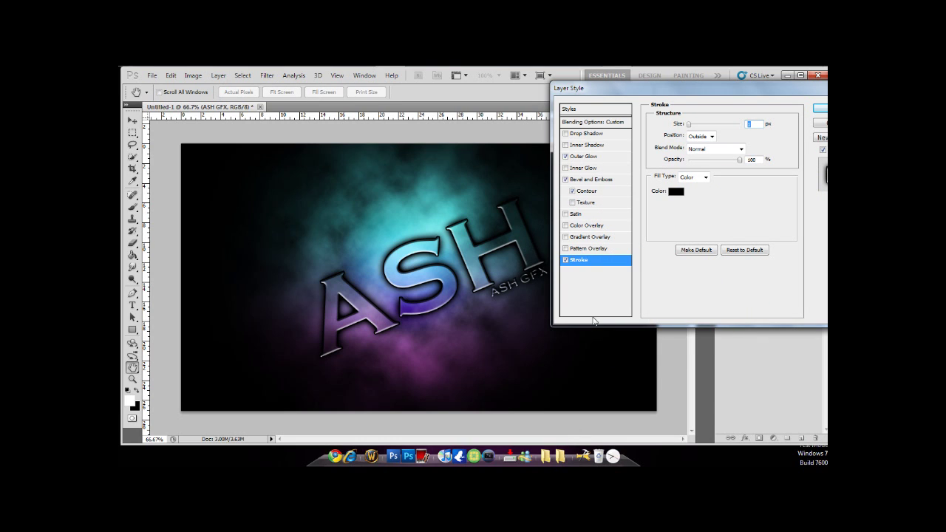
# Remove Outer Glow and Satin from ASH GFX, keep Bevel and Emboss, and apply
pyautogui.click(566, 157)
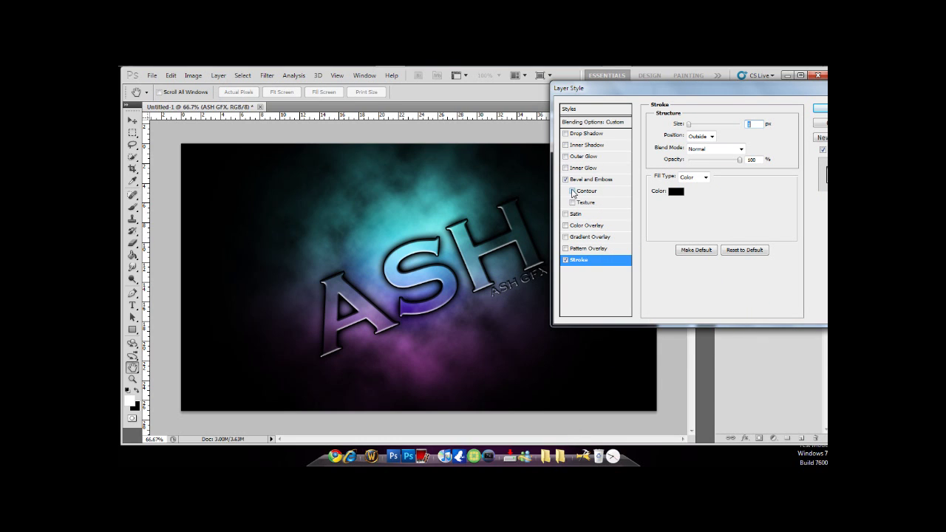
pyautogui.click(566, 179)
pyautogui.click(566, 179)
pyautogui.click(565, 215)
pyautogui.press('Return')
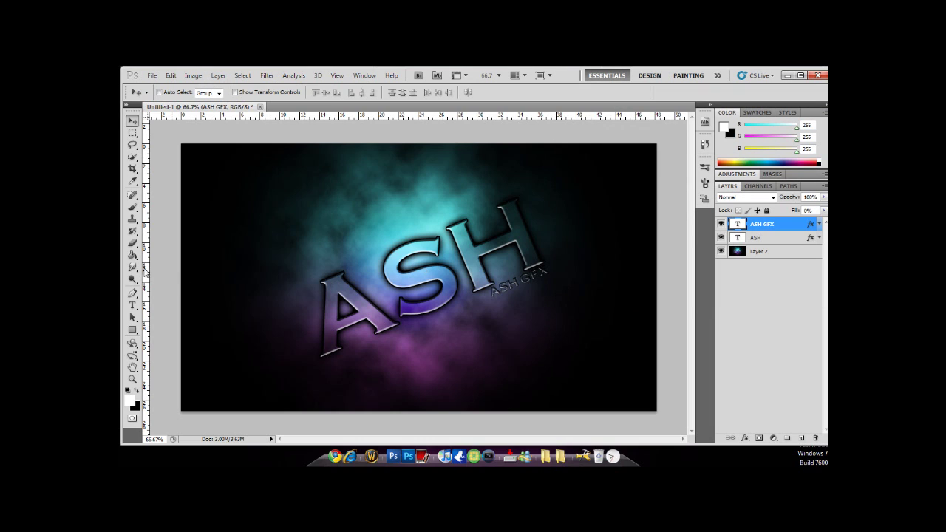
# Choose the Brush tool with a hard round brush sized to 20 px
pyautogui.click(132, 206)
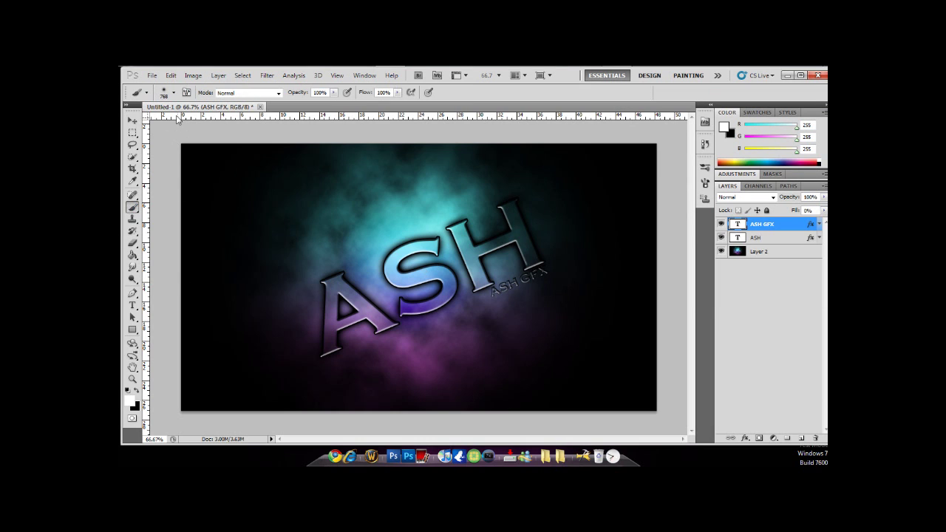
pyautogui.click(174, 92)
pyautogui.moveTo(239, 206); pyautogui.dragTo(240, 168)
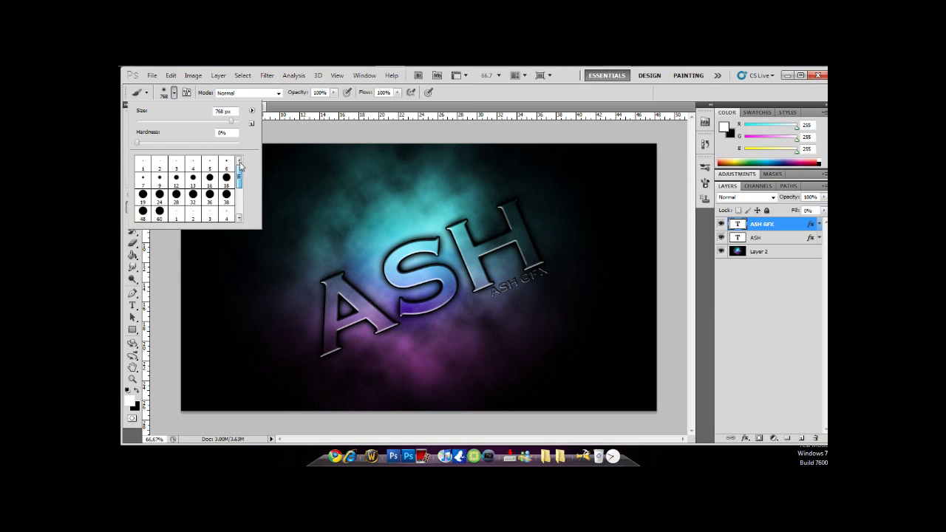
pyautogui.click(178, 177)
pyautogui.click(222, 127)
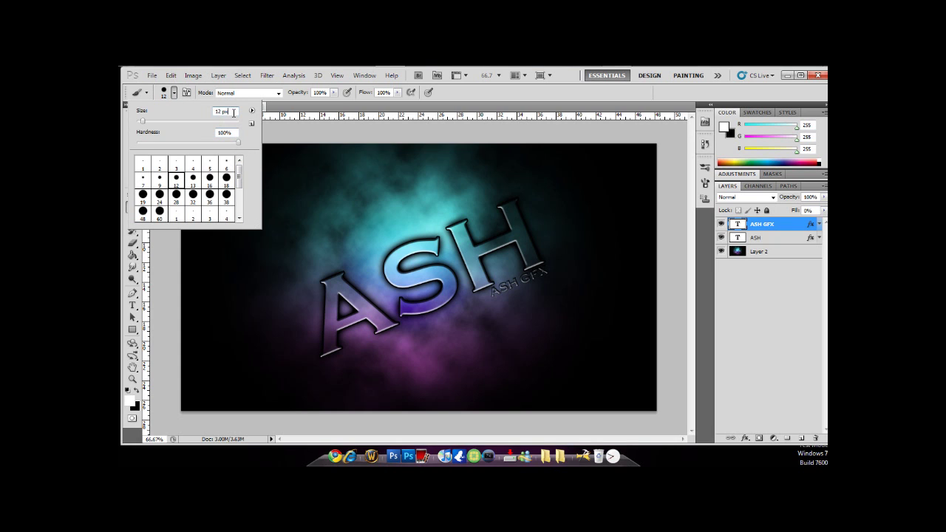
pyautogui.click(233, 112)
pyautogui.write('20')
pyautogui.press('Return')
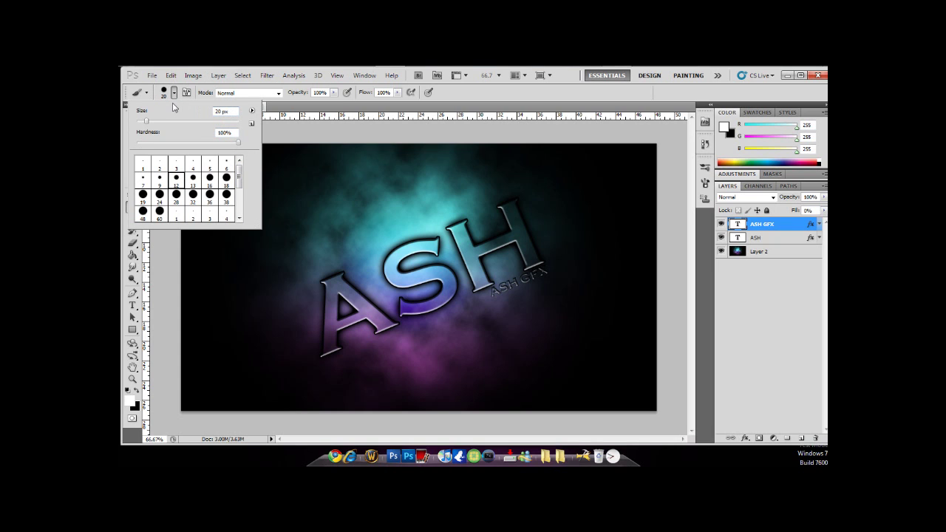
pyautogui.click(762, 297)
# Add a new empty layer, merge the ASH and ASH GFX layers, then select Layer 3
pyautogui.click(762, 298)
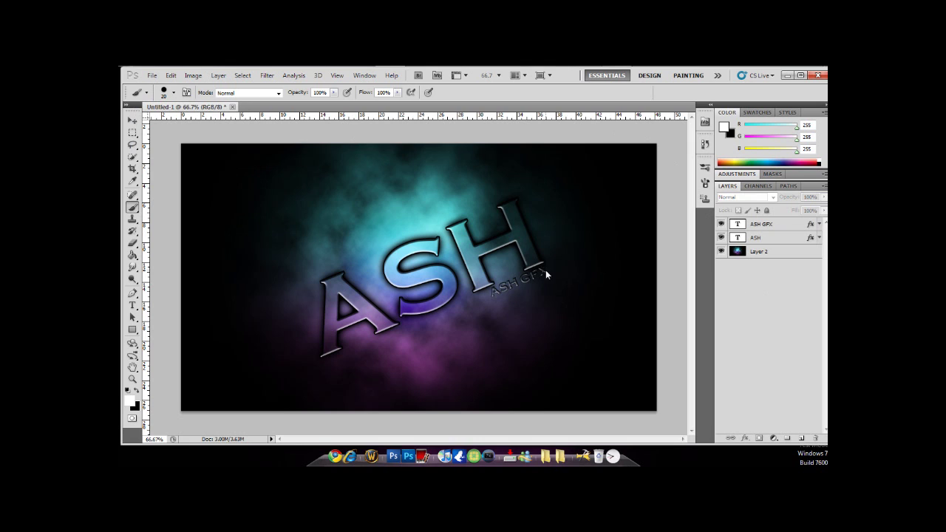
pyautogui.click(801, 438)
pyautogui.click(783, 237)
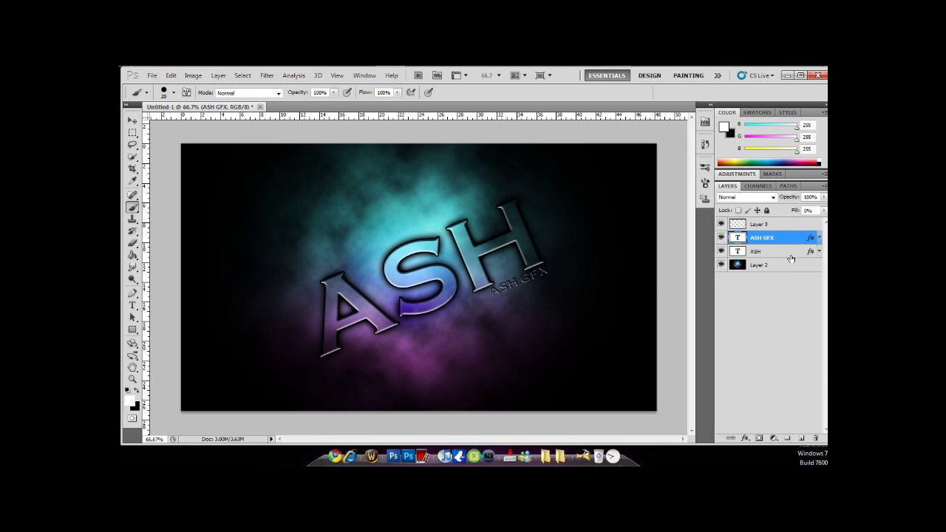
pyautogui.keyDown('shift'); pyautogui.click(791, 251); pyautogui.keyUp('shift')
pyautogui.rightClick(791, 251)
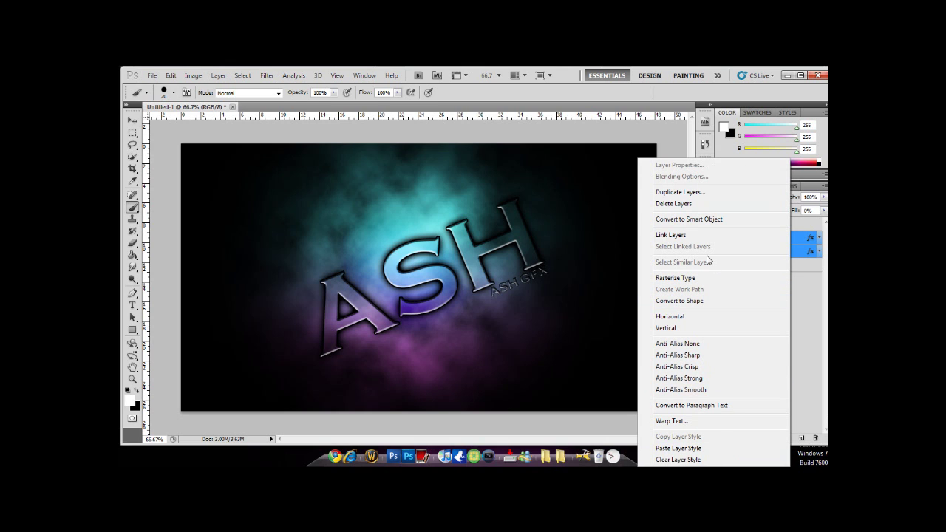
pyautogui.click(773, 249)
pyautogui.rightClick(787, 249)
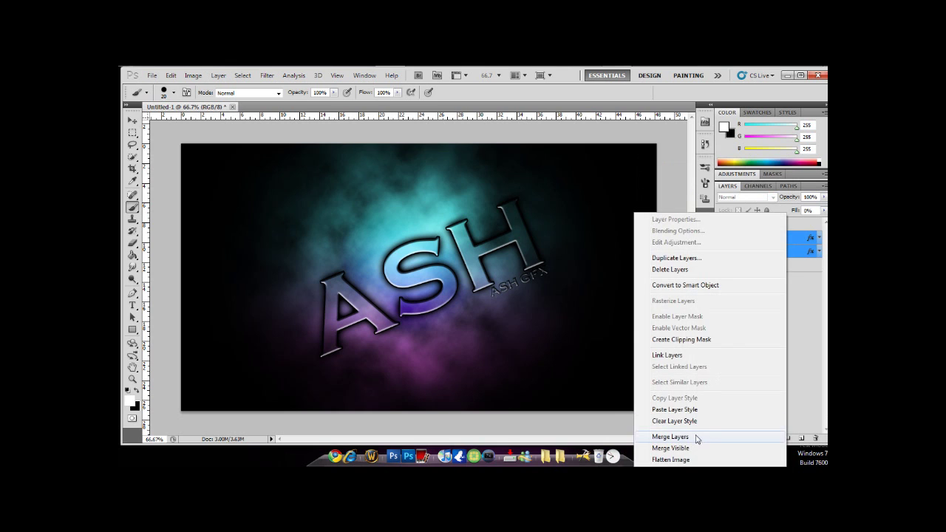
pyautogui.click(695, 438)
pyautogui.click(786, 226)
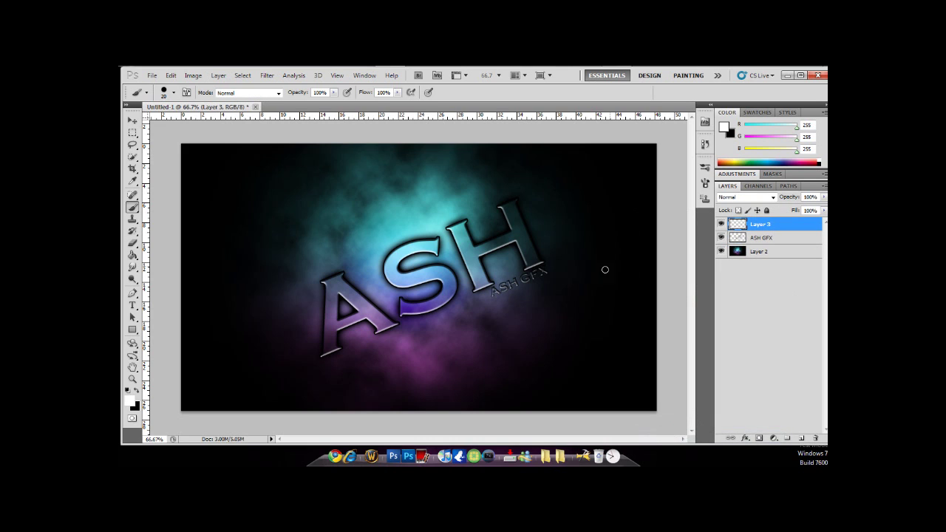
# Undo a test streak and enable Shape Dynamics and Scattering in the Brush panel
pyautogui.moveTo(272, 243); pyautogui.dragTo(399, 210)
pyautogui.hotkey('ctrl', 'z')
pyautogui.press('F5')
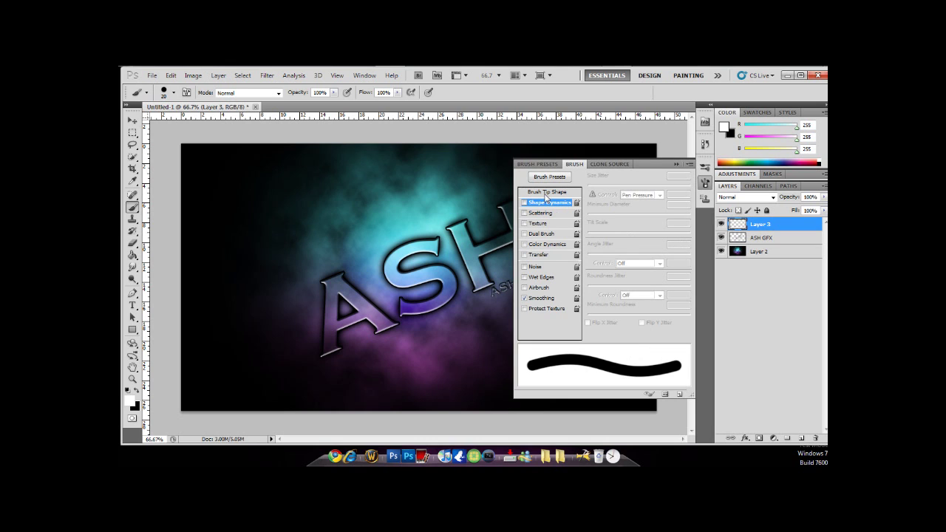
pyautogui.click(525, 203)
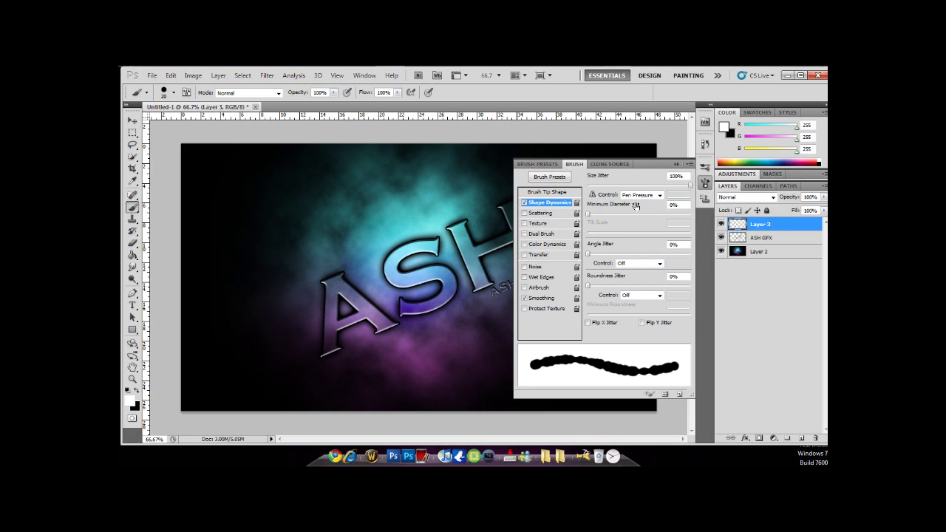
pyautogui.click(539, 213)
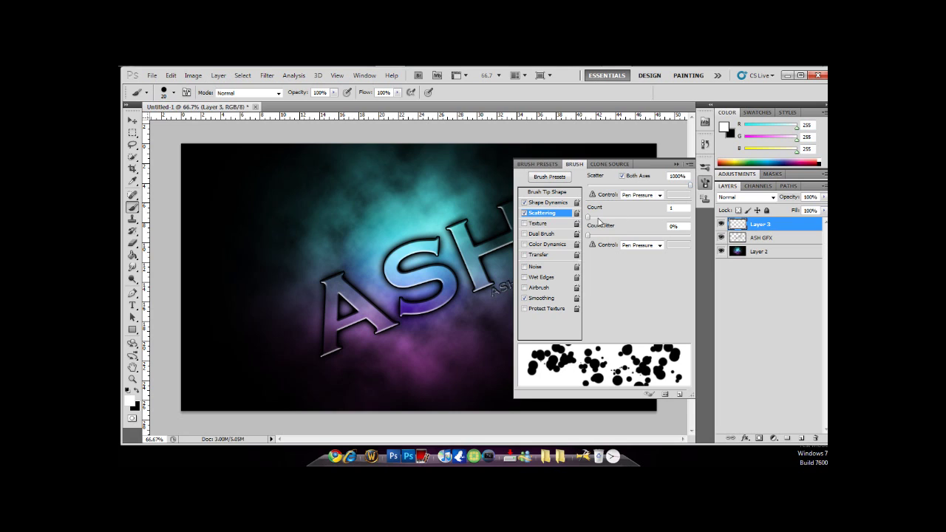
# Set Count Jitter Control to Off, enable Transfer, and close the Brush panel
pyautogui.click(660, 251)
pyautogui.click(650, 255)
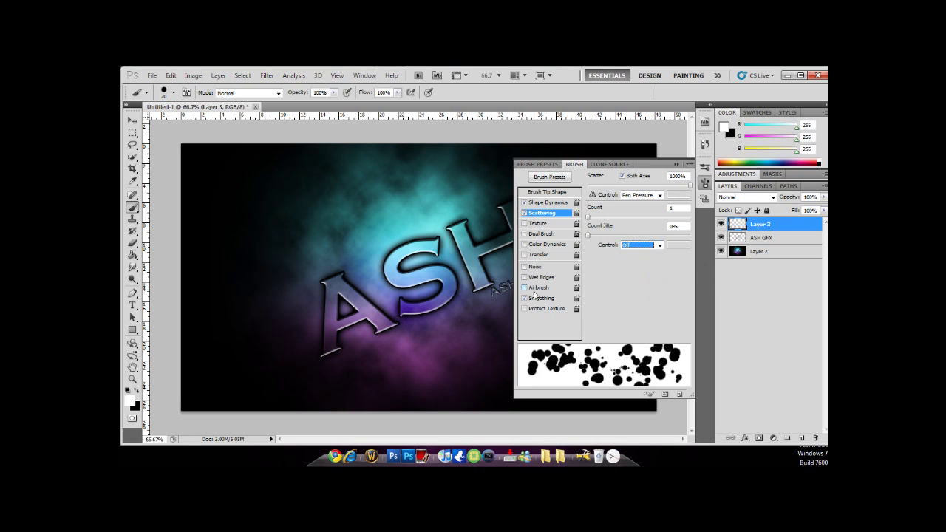
pyautogui.click(540, 255)
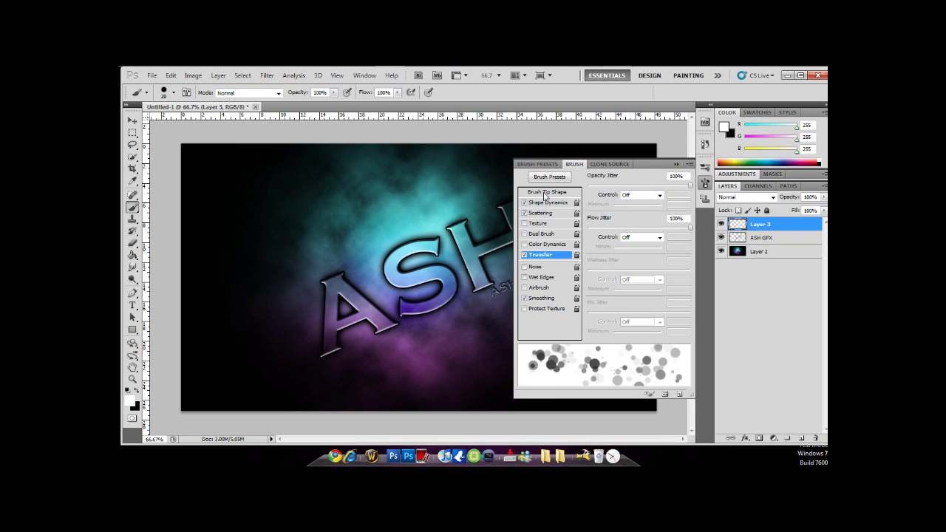
pyautogui.click(542, 213)
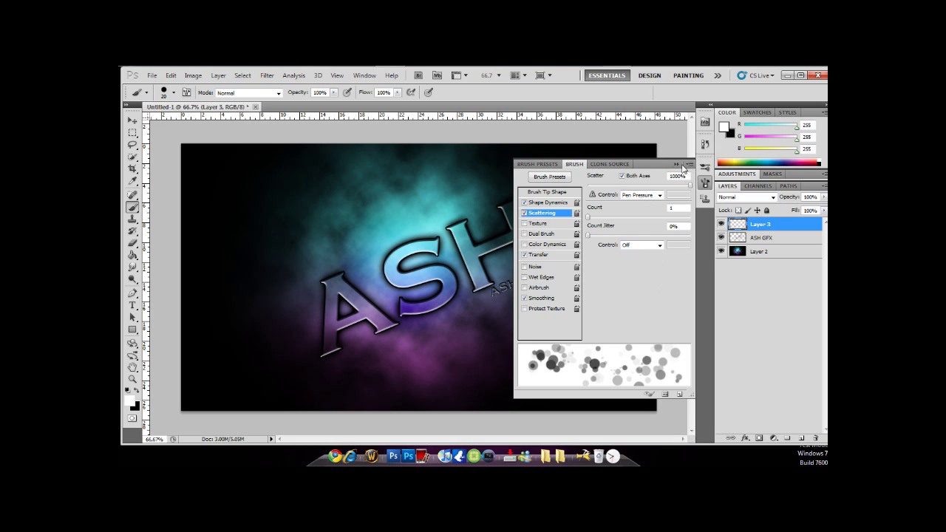
pyautogui.click(517, 244)
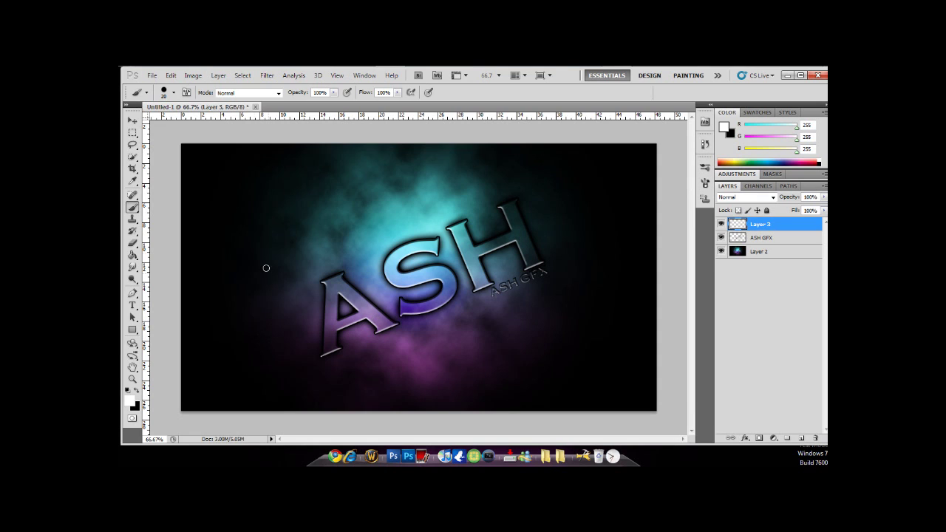
# Stroke a Pen path above ASH with the scattered Brush to lay white sparkles
pyautogui.click(132, 292)
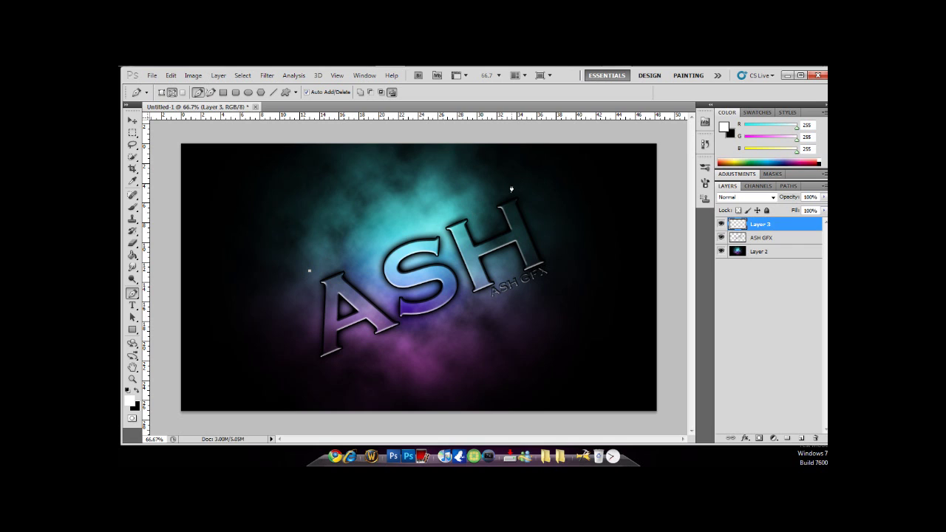
pyautogui.rightClick(366, 220)
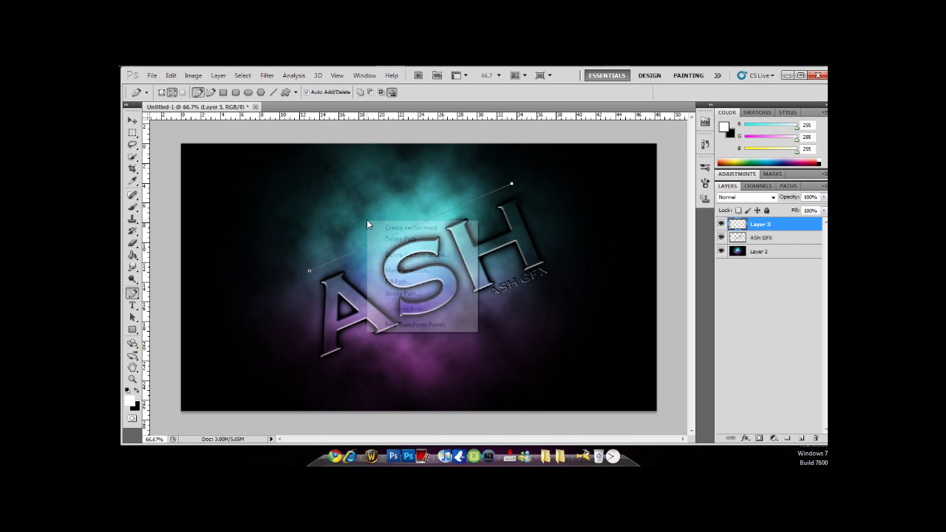
pyautogui.click(403, 294)
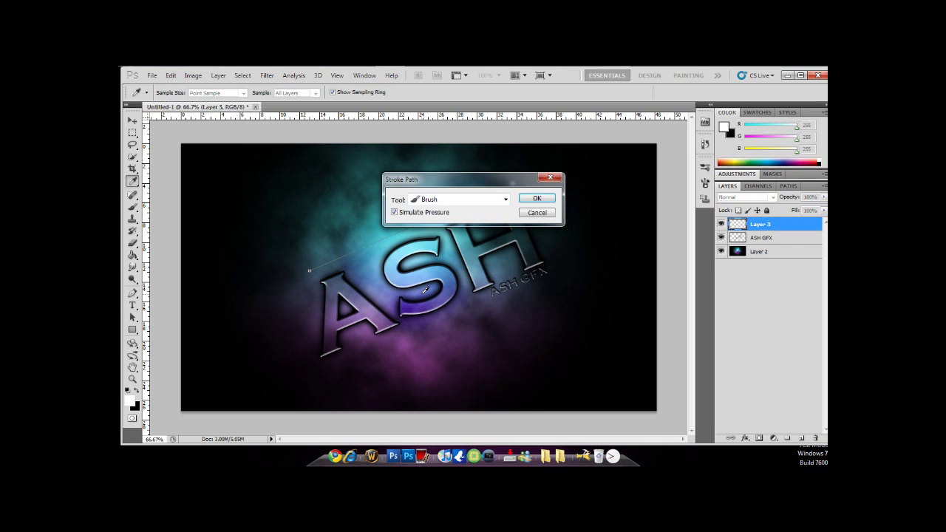
pyautogui.click(458, 200)
pyautogui.click(407, 219)
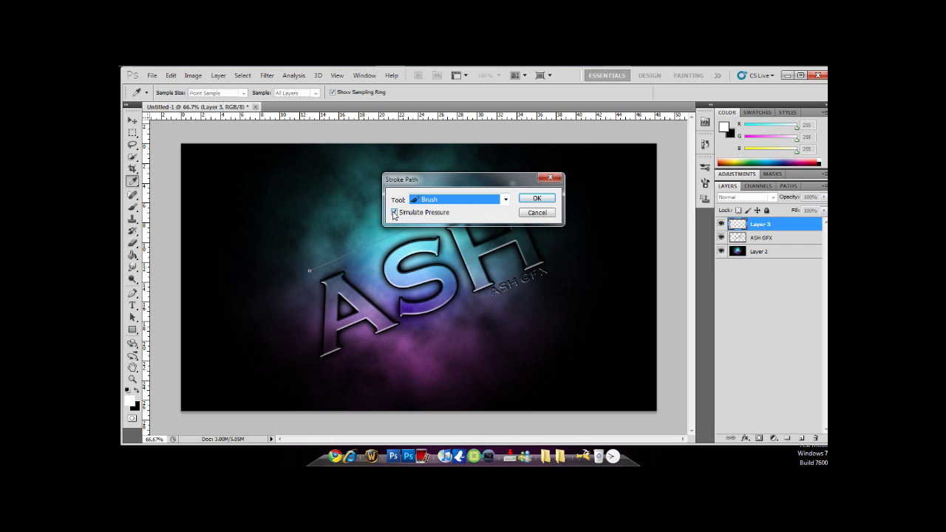
pyautogui.press('Return')
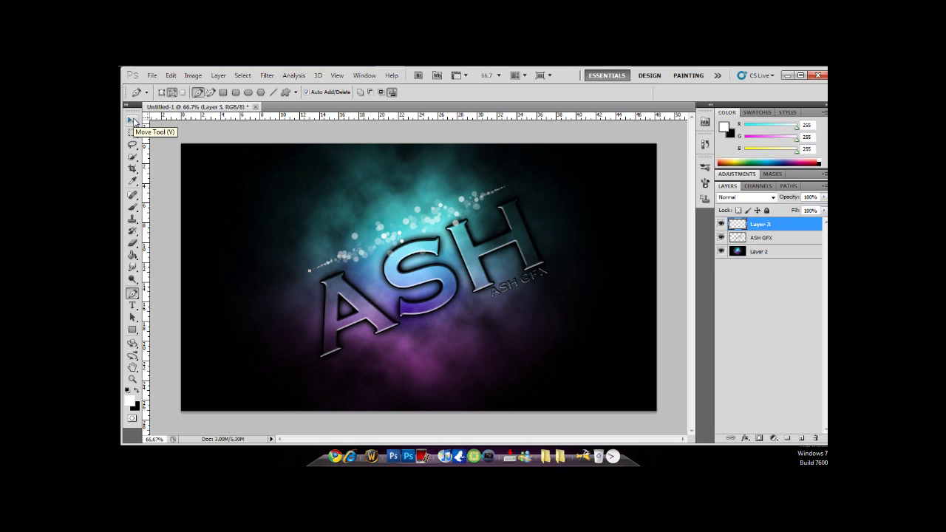
pyautogui.click(132, 121)
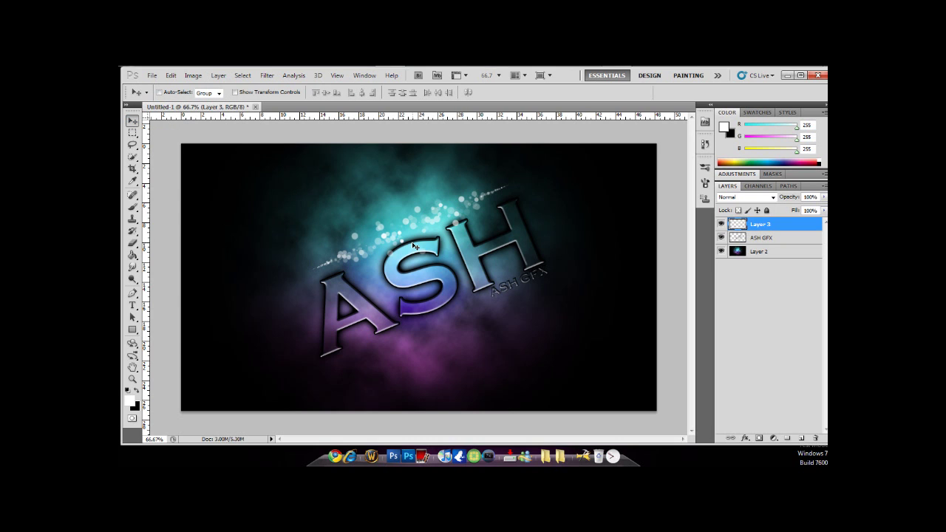
# Centre the sparkle streak horizontally, nudge it four steps left, and duplicate it as Layer 3 copy
pyautogui.hotkey('ctrl', 'a')
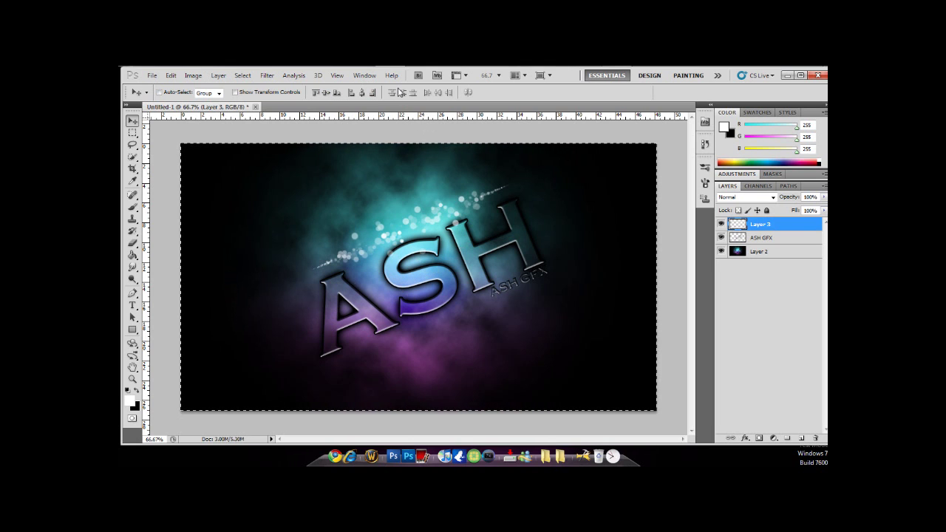
pyautogui.click(361, 93)
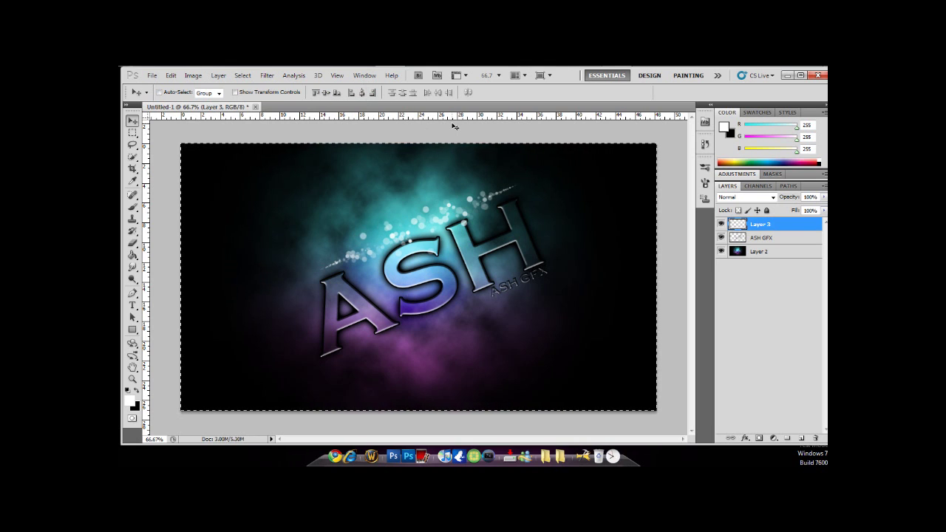
pyautogui.hotkey('ctrl', 'd')
pyautogui.press('Left')
pyautogui.press('Left')
pyautogui.press('Left')
pyautogui.press('Left')
pyautogui.press('Left')
pyautogui.press('Left')
pyautogui.press('Left')
pyautogui.press('Left')
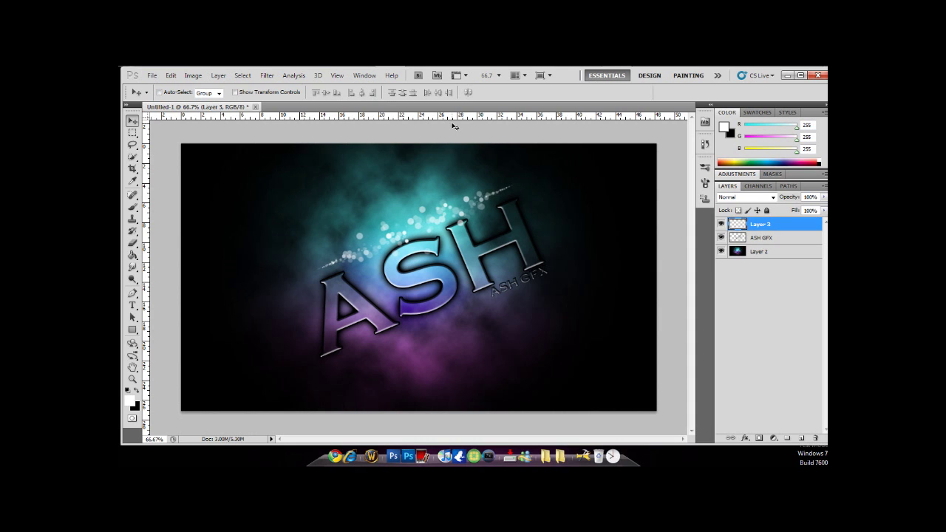
pyautogui.press('Left')
pyautogui.press('Left')
pyautogui.press('Left')
pyautogui.press('Left')
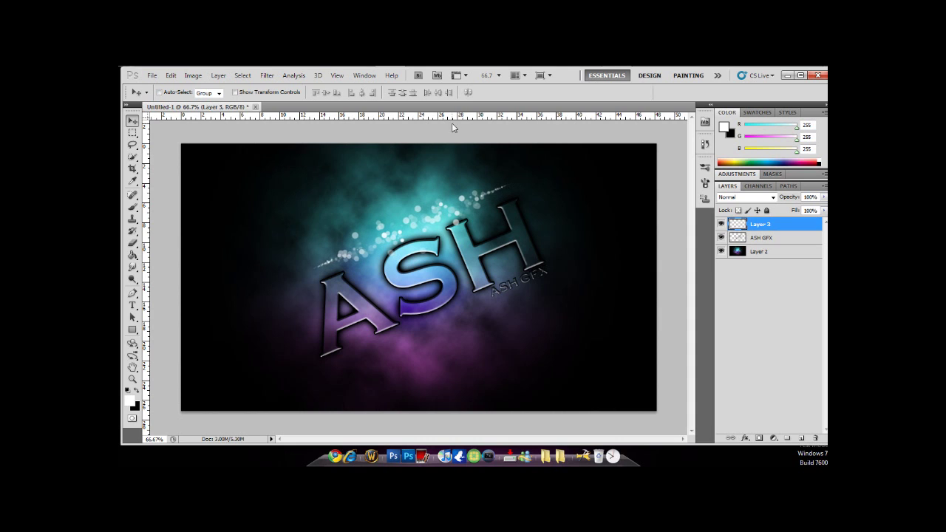
pyautogui.press('Left')
pyautogui.press('Left')
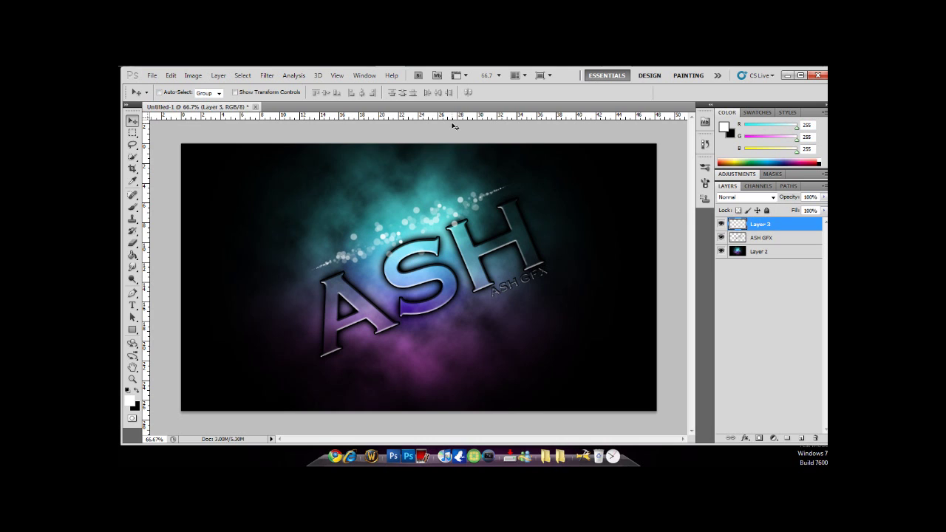
pyautogui.press('Left')
pyautogui.hotkey('ctrl', 'j')
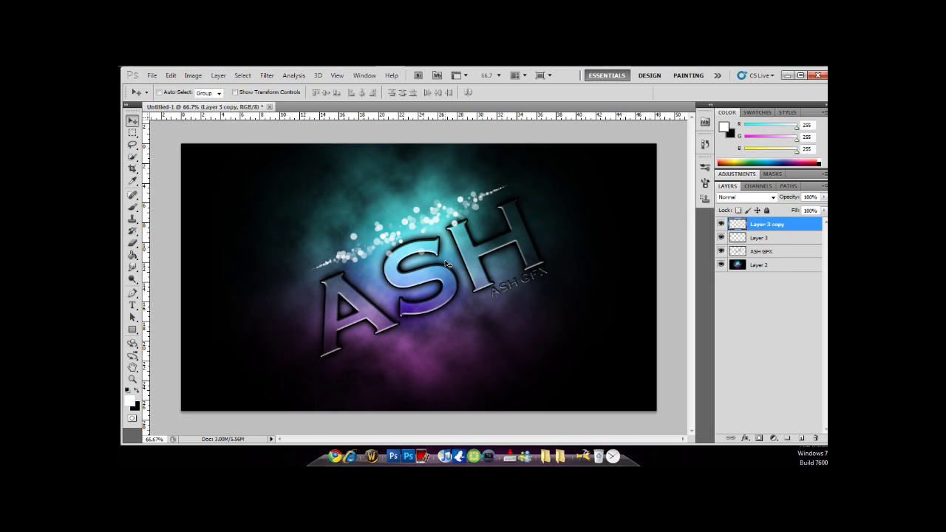
# Move the copied streak below ASH, merge it with Layer 3, and blend it in Overlay
pyautogui.moveTo(429, 241)
pyautogui.mouseDown()
pyautogui.moveTo(462, 377)
pyautogui.moveTo(436, 222)
pyautogui.moveTo(464, 335)
pyautogui.mouseUp()
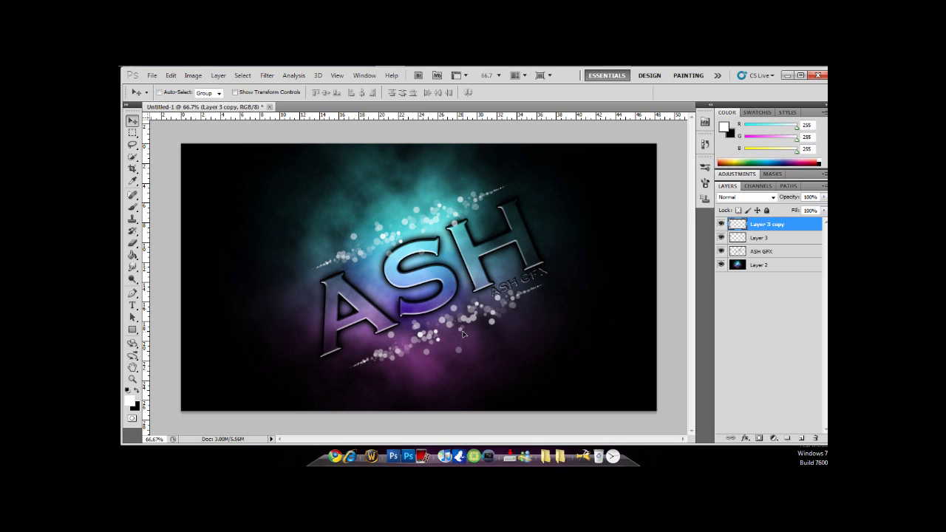
pyautogui.keyDown('shift'); pyautogui.click(784, 238); pyautogui.keyUp('shift')
pyautogui.rightClick(783, 239)
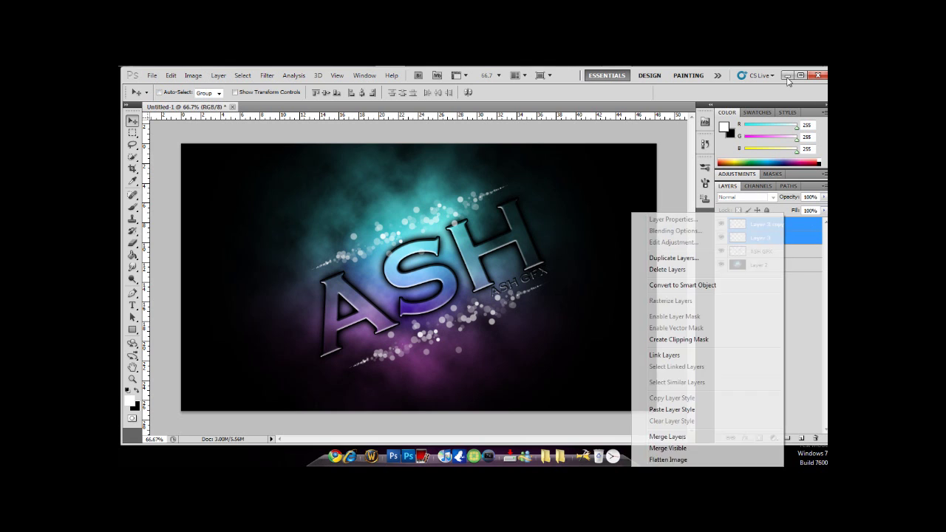
pyautogui.click(690, 438)
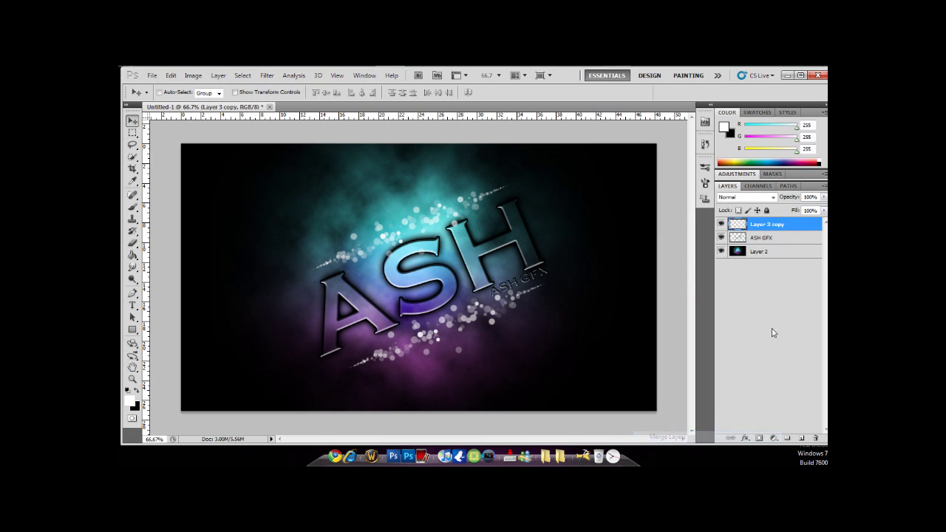
pyautogui.click(761, 197)
pyautogui.click(756, 196)
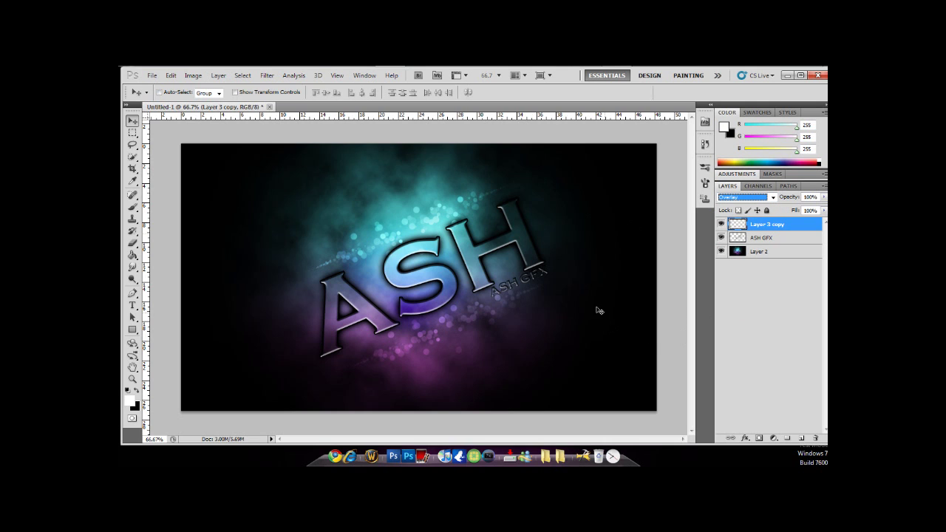
pyautogui.moveTo(438, 240); pyautogui.dragTo(402, 278)
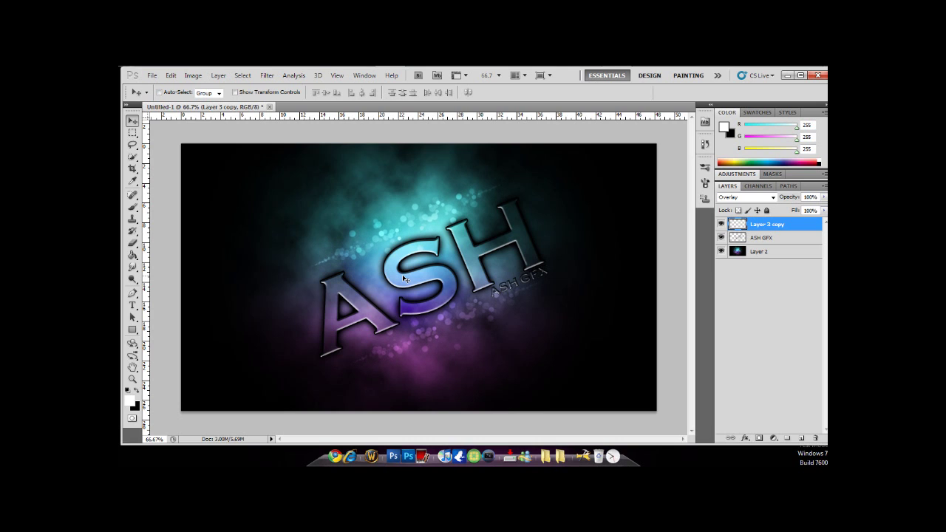
# Erase the overlay sparkles covering the S toward the H
pyautogui.click(132, 243)
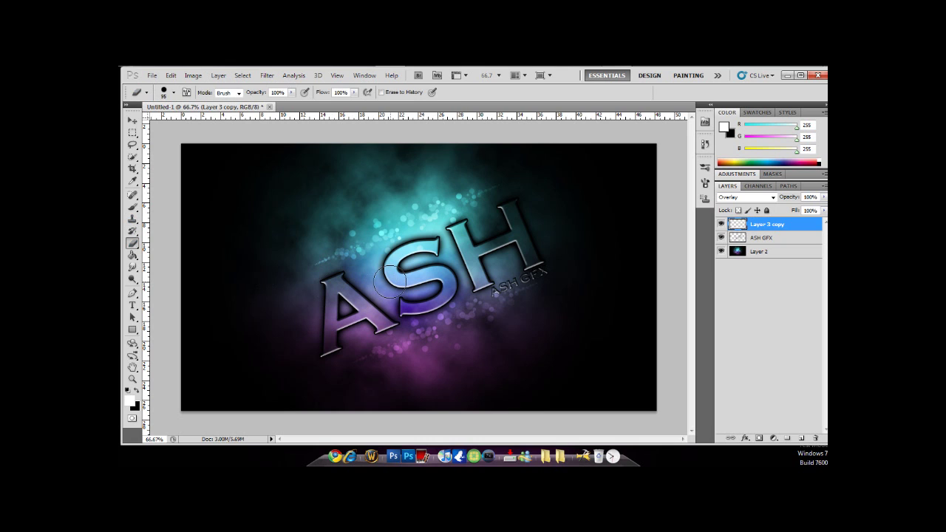
pyautogui.moveTo(391, 262)
pyautogui.mouseDown()
pyautogui.moveTo(507, 258)
pyautogui.moveTo(459, 235)
pyautogui.moveTo(482, 300)
pyautogui.moveTo(405, 298)
pyautogui.mouseUp()
pyautogui.click(130, 120)
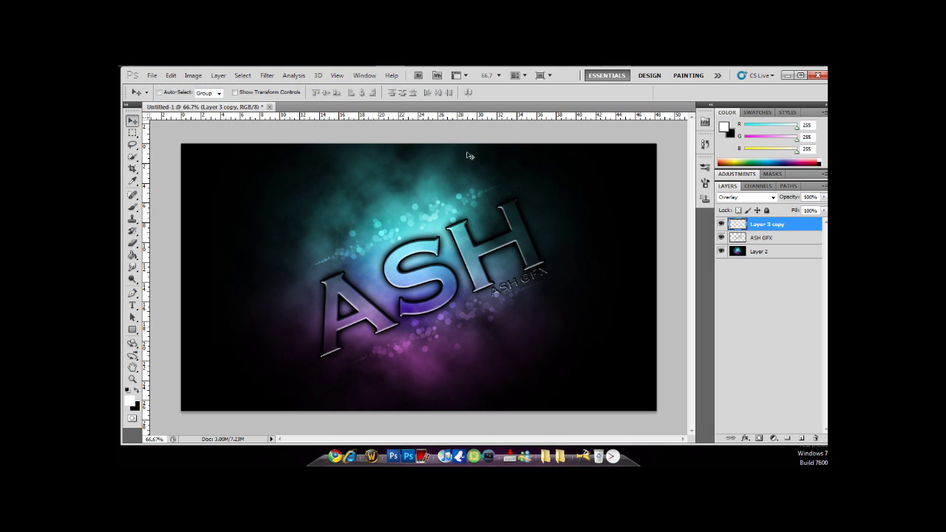
# Merge Visible into a single Layer 3 copy, undoing an accidental move afterwards
pyautogui.rightClick(780, 251)
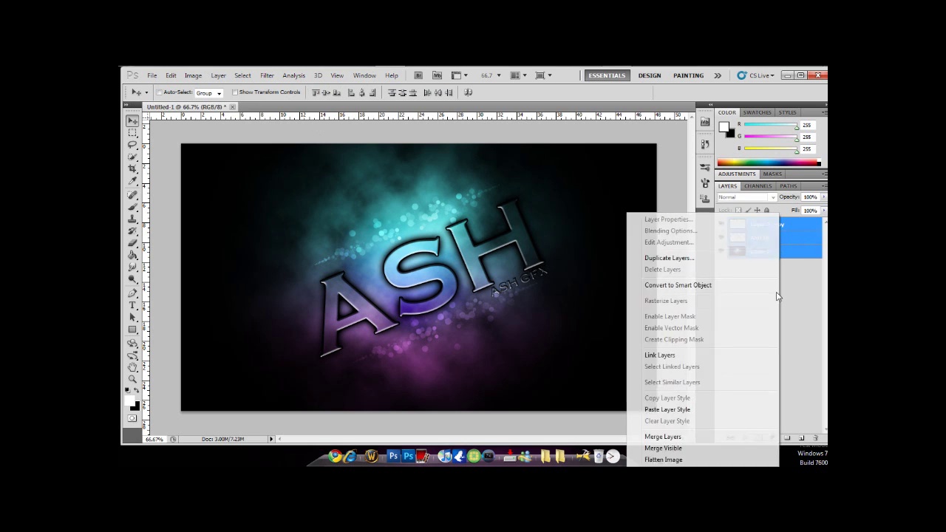
pyautogui.click(697, 448)
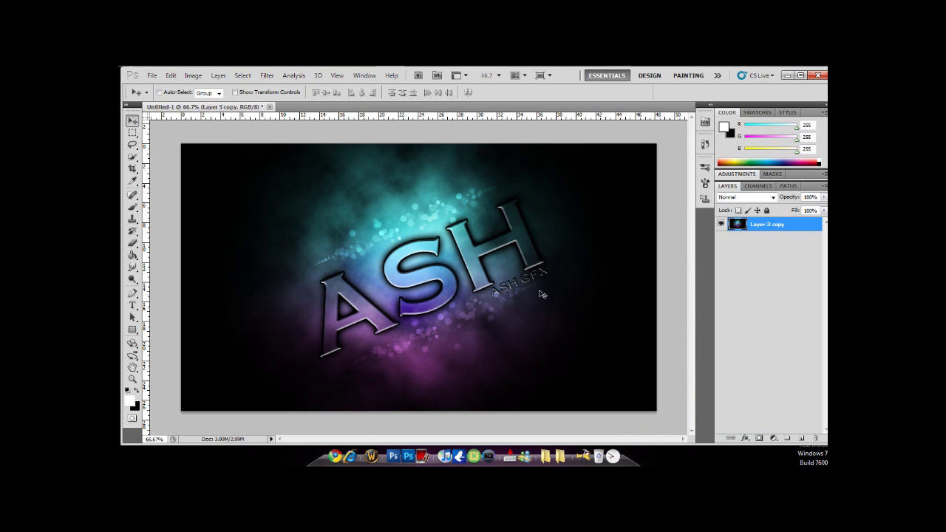
pyautogui.moveTo(545, 278); pyautogui.dragTo(451, 229)
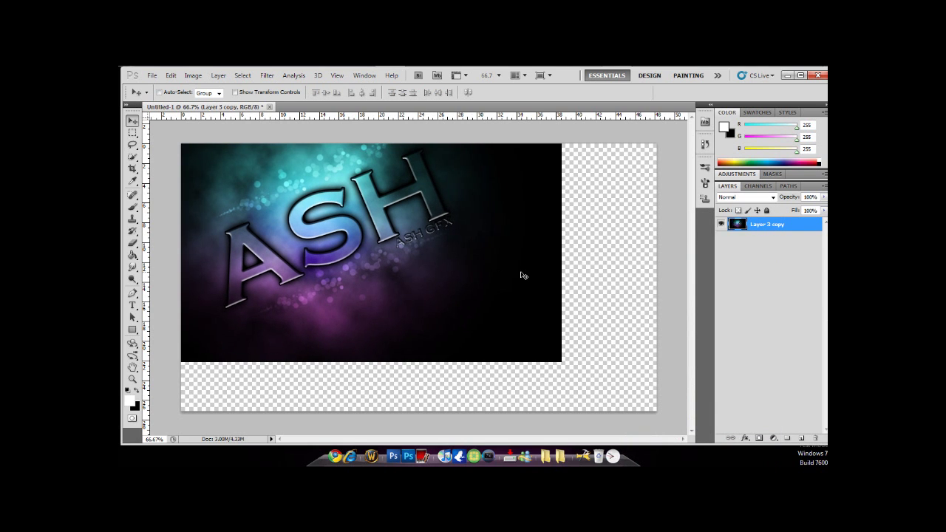
pyautogui.hotkey('ctrl', 'z')
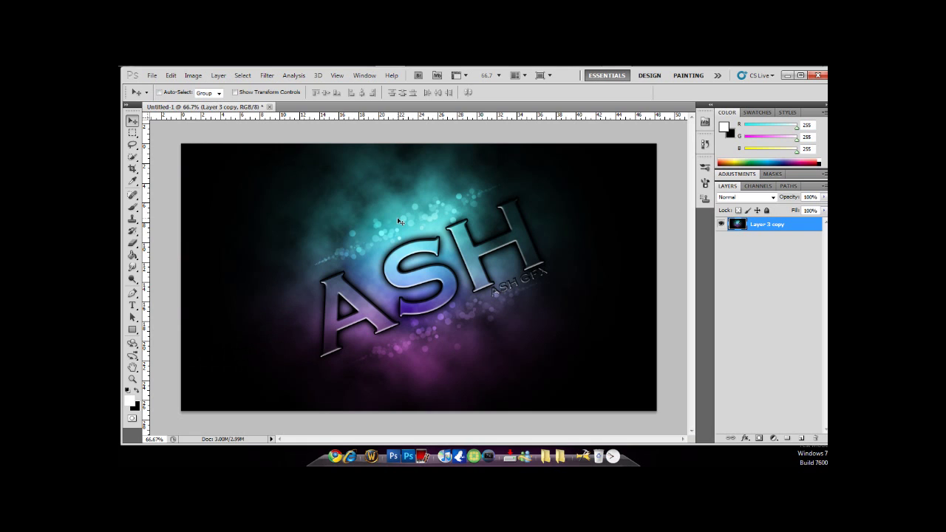